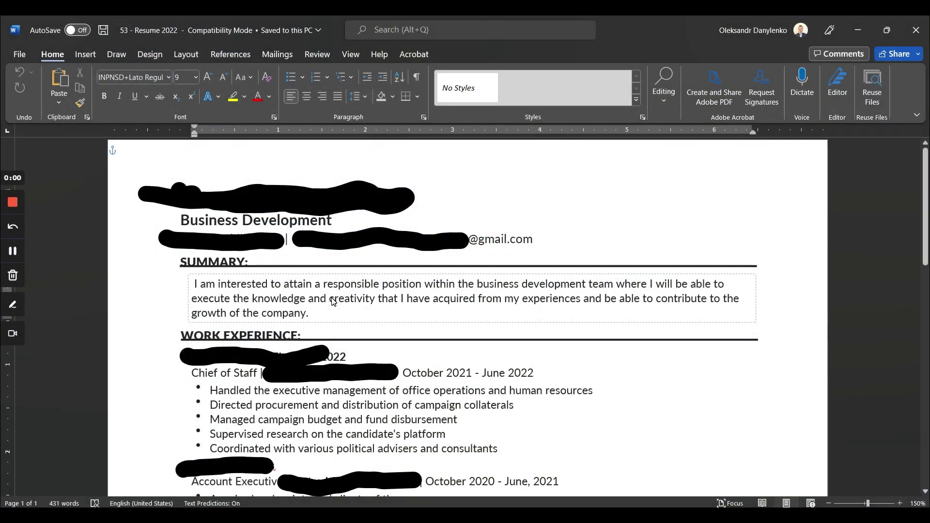
Review the summary paragraph and the Account Executive bullets of the first resume
left_click(308, 298)
scroll(468, 317, "down", 3)
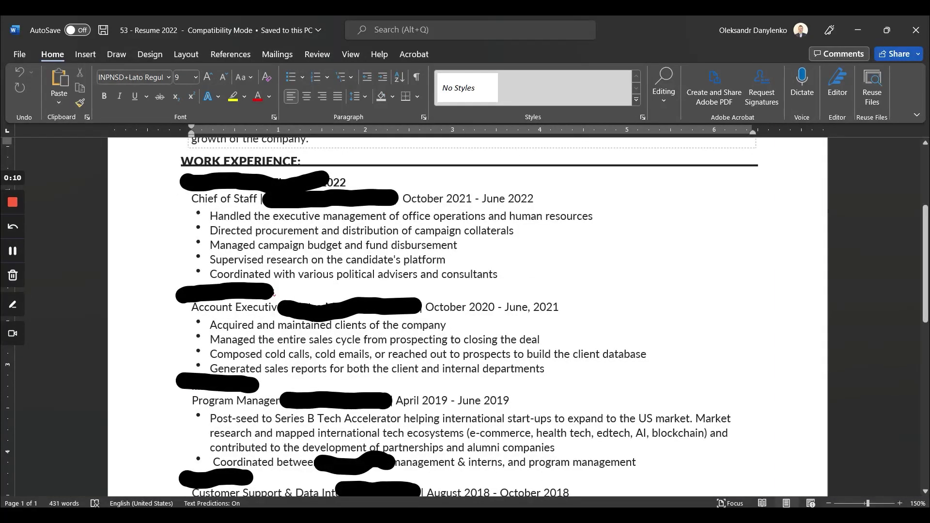
left_click(315, 354)
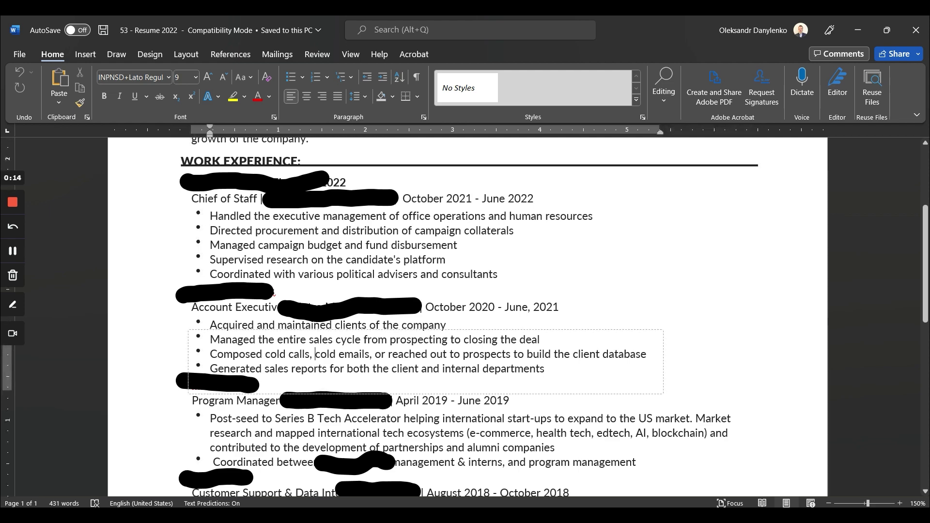
scroll(468, 317, "up", 3)
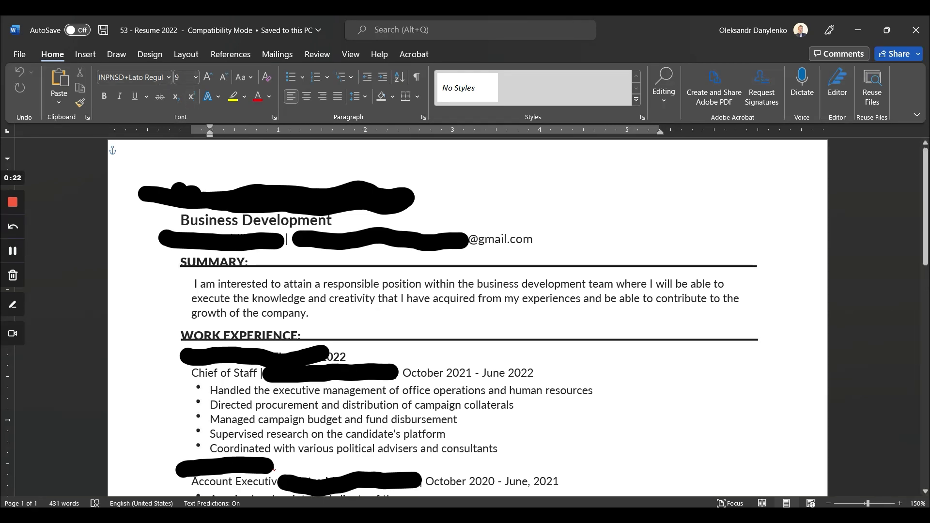
left_click(472, 298)
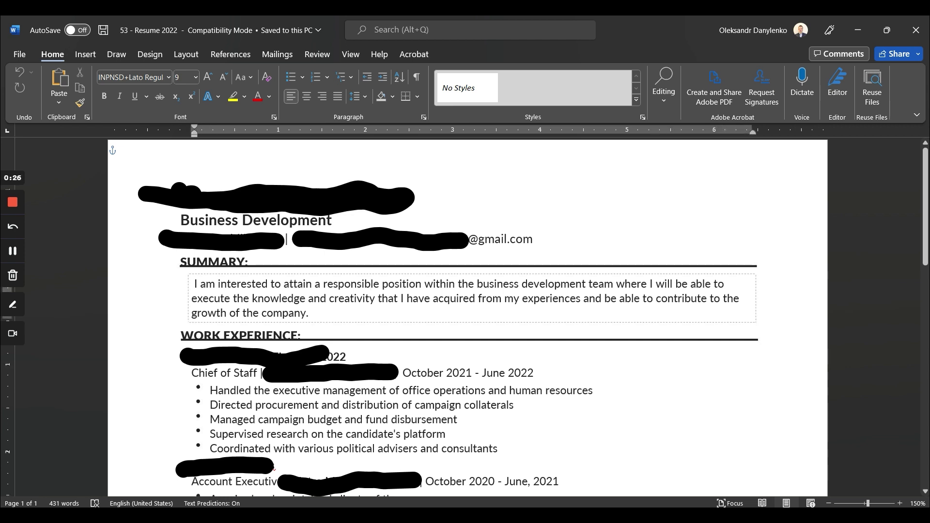
scroll(468, 317, "down", 3)
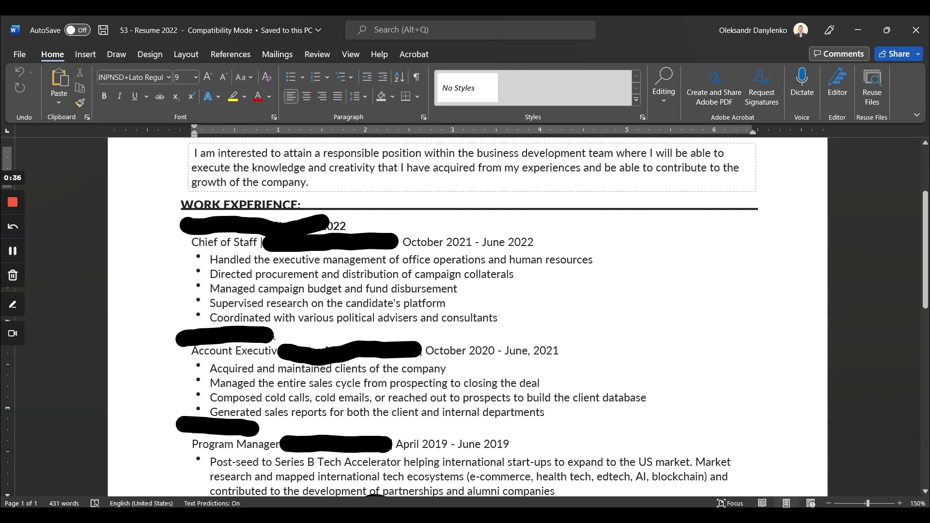
Select 'Handled the executive' and the Post-seed bullet text to inspect them
left_click_drag(210, 260, 322, 259)
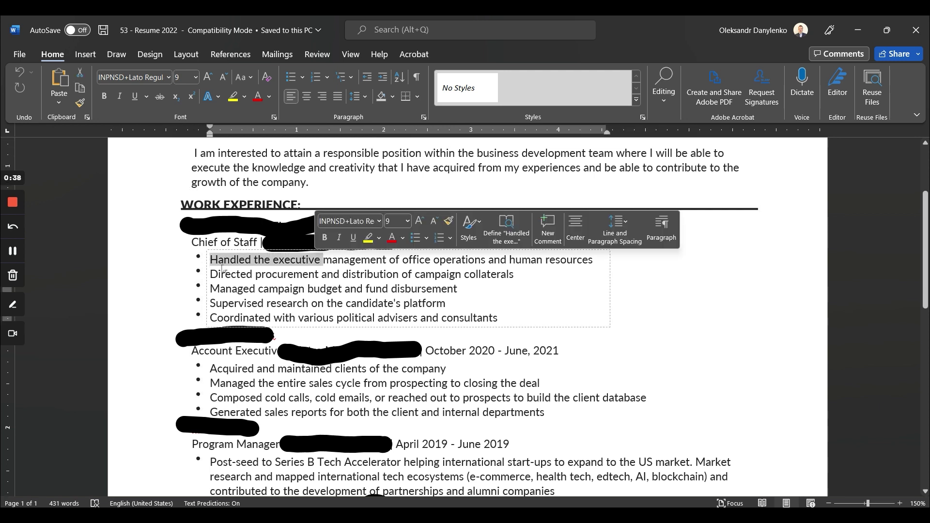
scroll(465, 315, "down", 4)
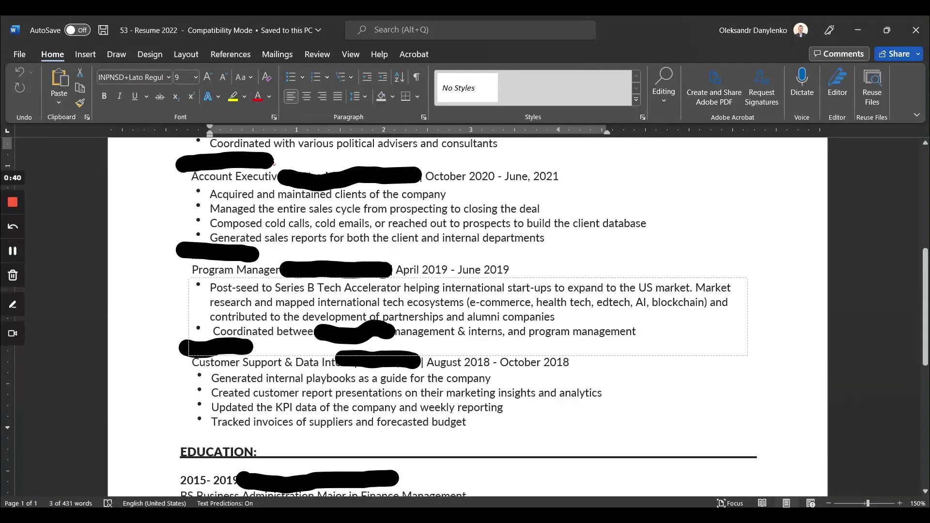
left_click_drag(210, 288, 270, 316)
triple_click(248, 304)
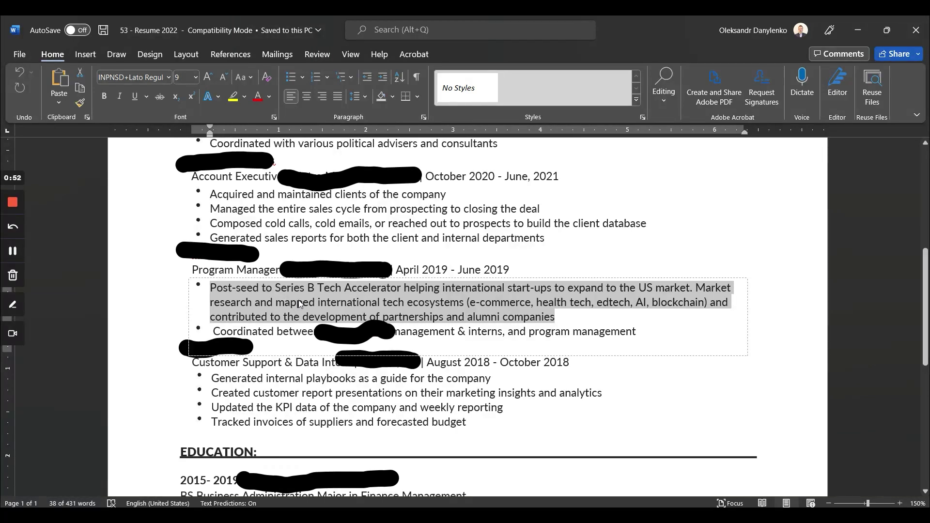
left_click(422, 223)
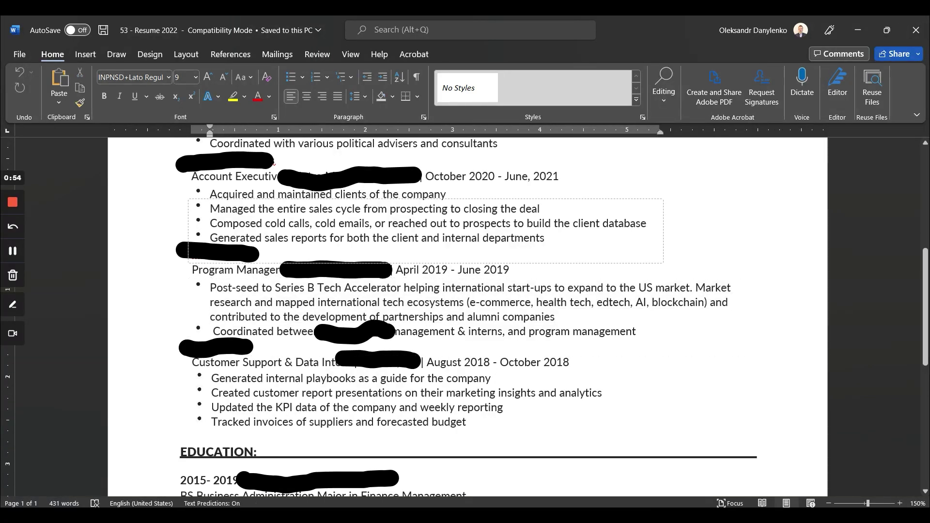
left_click_drag(557, 317, 209, 287)
left_click(250, 223)
scroll(465, 315, "up", 3)
scroll(465, 314, "up", 1)
scroll(465, 315, "up", 2)
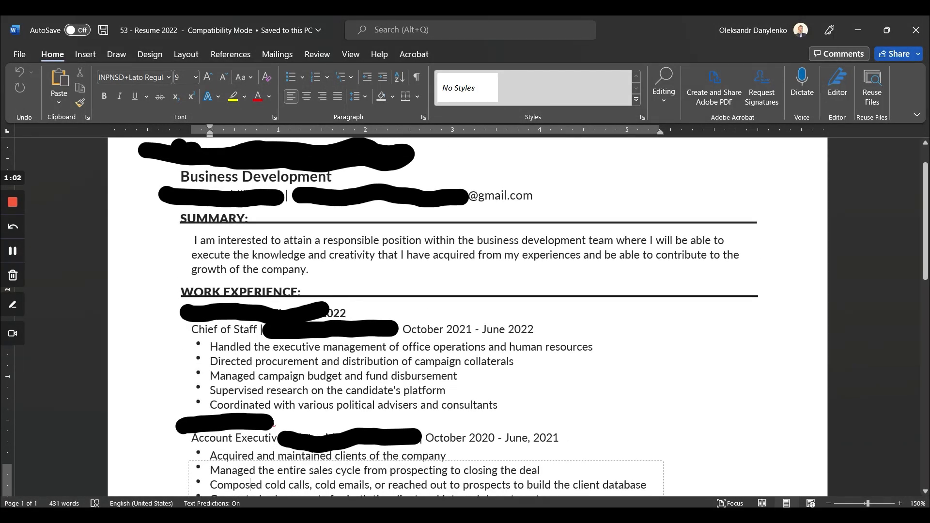
left_click(309, 270)
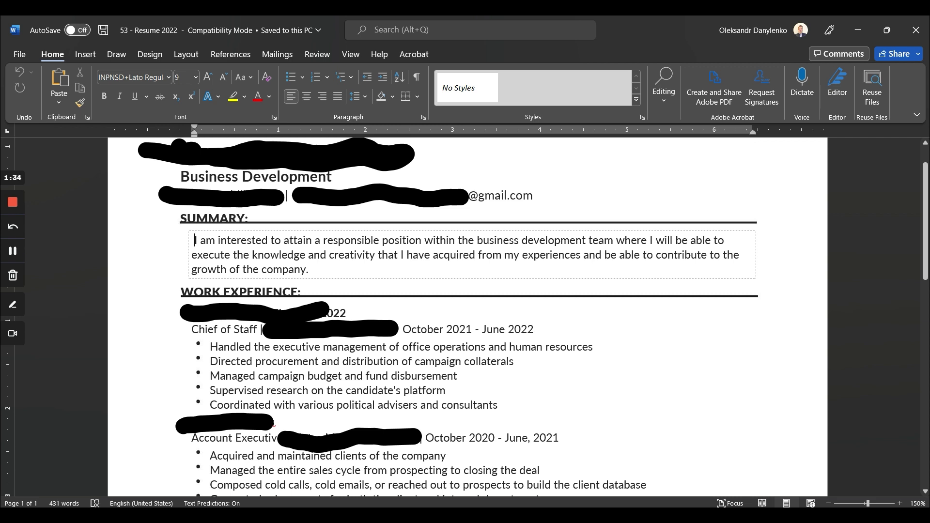
Select the Chief of Staff dates October 2021 - June 2022 and 'Managed campaign budget'
left_click_drag(534, 330, 402, 330)
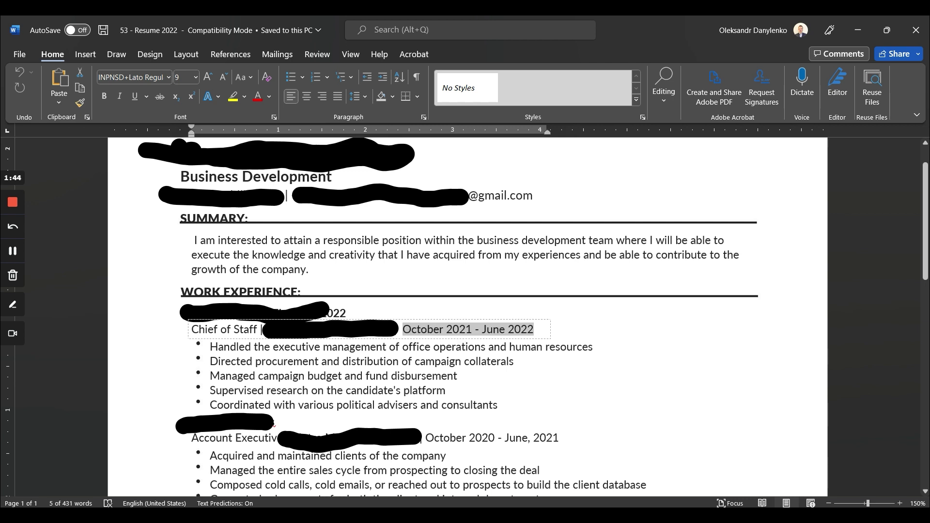
scroll(465, 315, "down", 3)
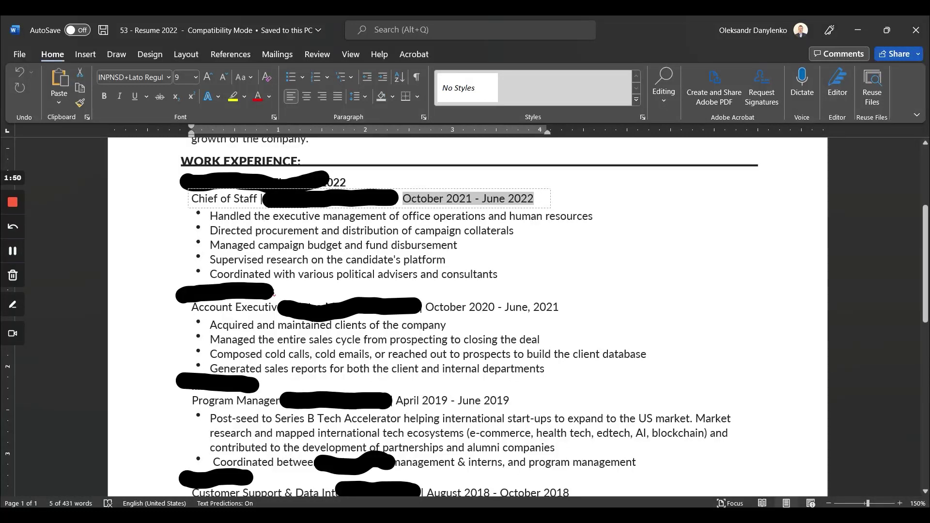
scroll(465, 315, "down", 3)
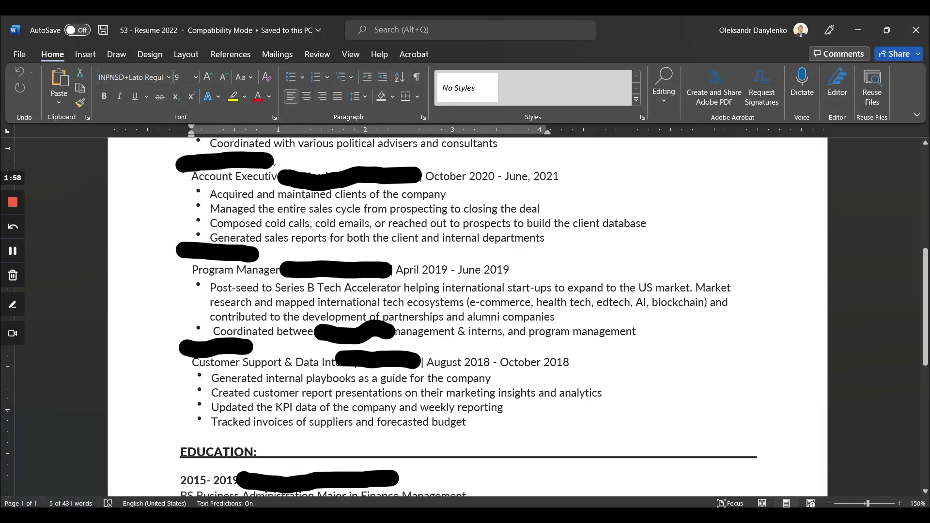
scroll(467, 314, "up", 1)
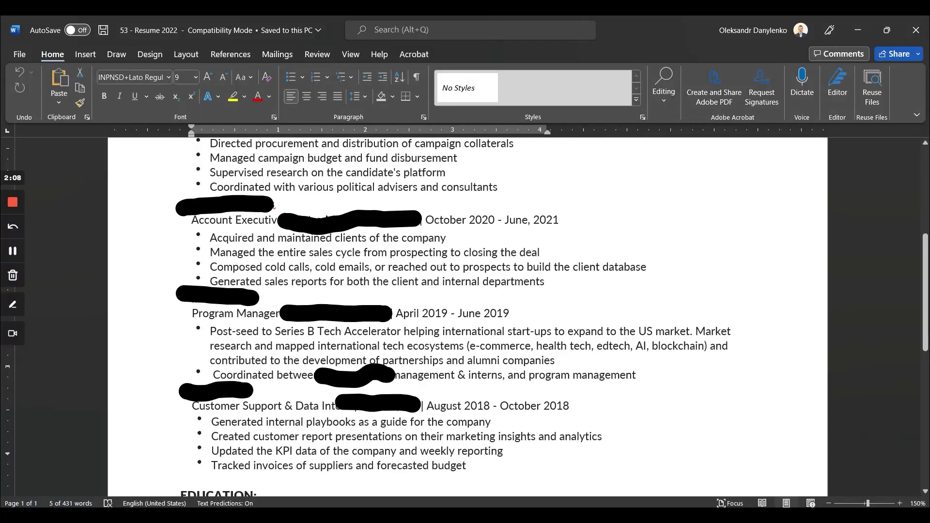
scroll(466, 317, "up", 3)
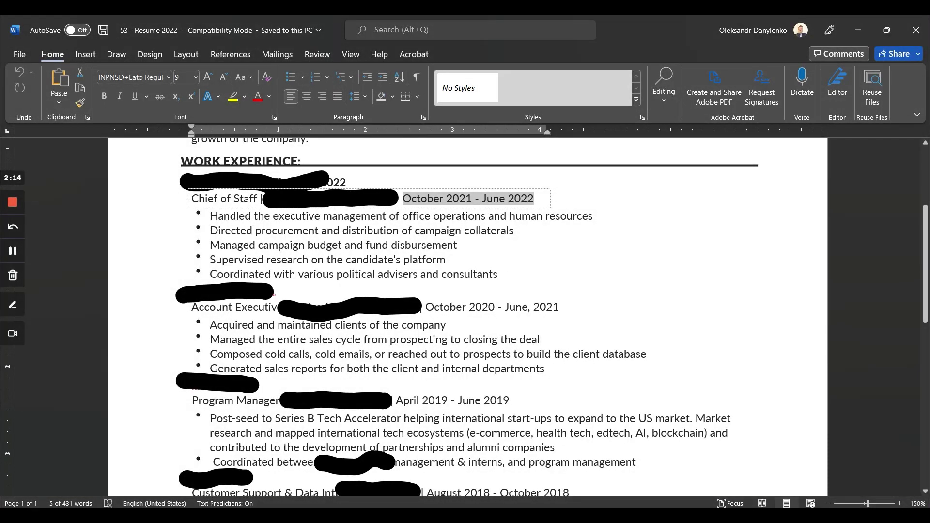
left_click_drag(346, 245, 210, 245)
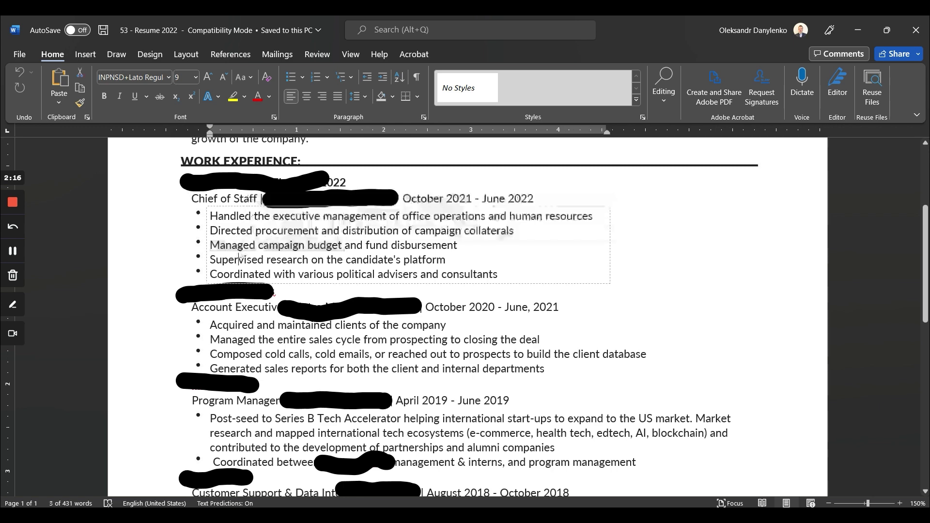
left_click(238, 257)
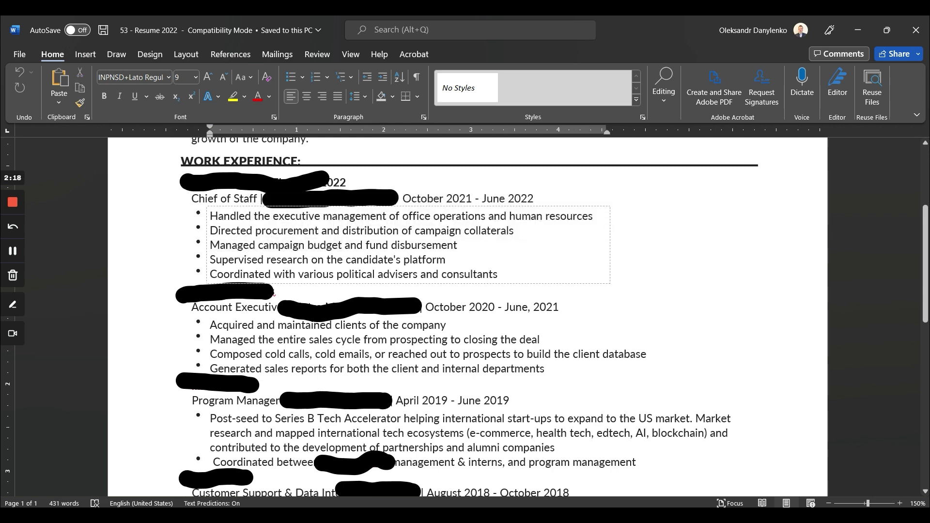
Select the KPI bullet line to inspect it, then deselect it
scroll(238, 259, "down", 5)
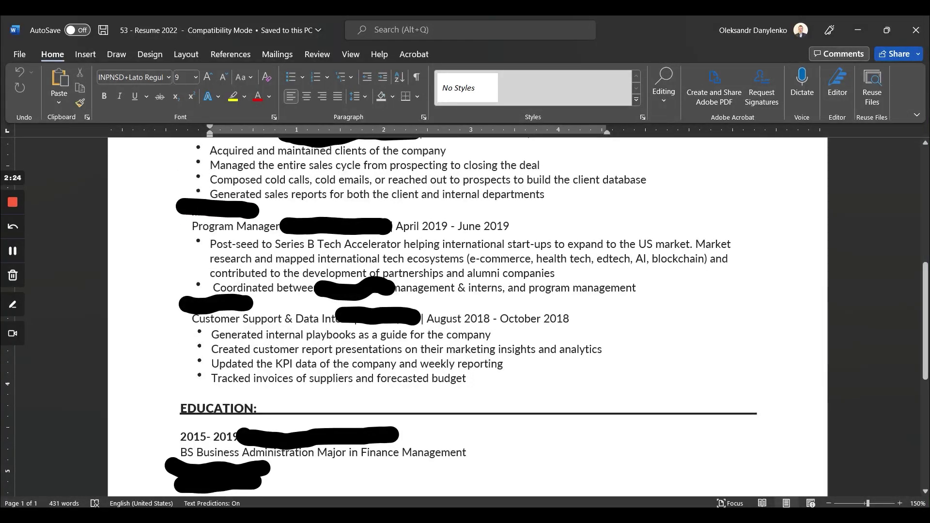
left_click_drag(457, 363, 211, 364)
left_click(238, 364)
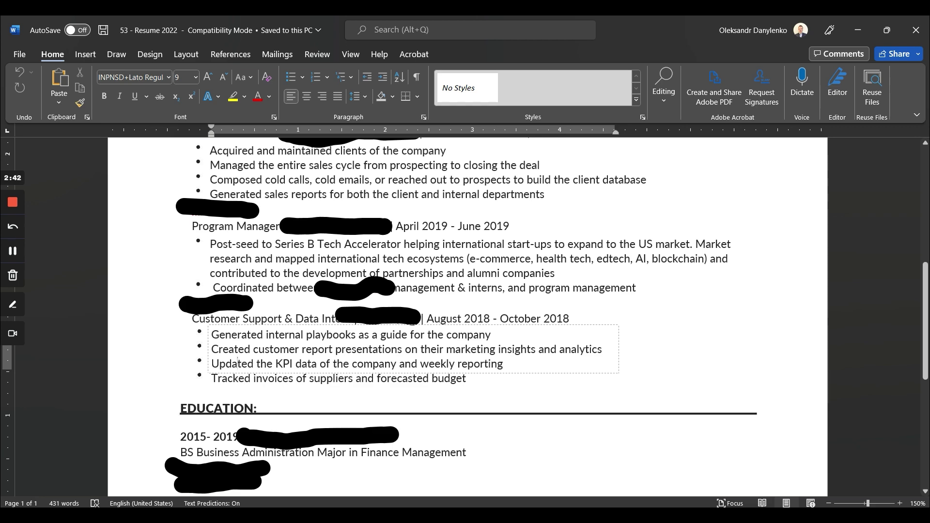
scroll(459, 317, "down", 4)
scroll(459, 317, "down", 2)
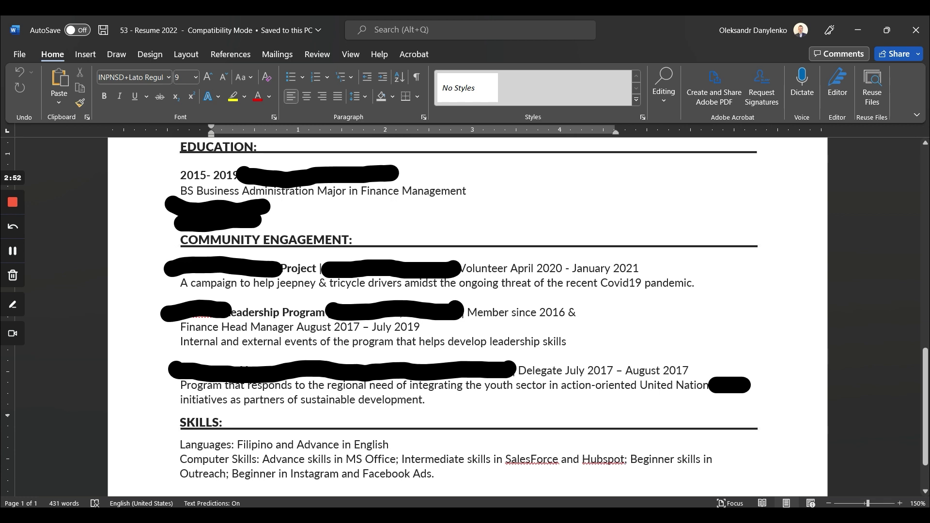
Correct SalesForce to Salesforce and Hubspot to HubSpot in the Skills line
scroll(465, 315, "down", 2)
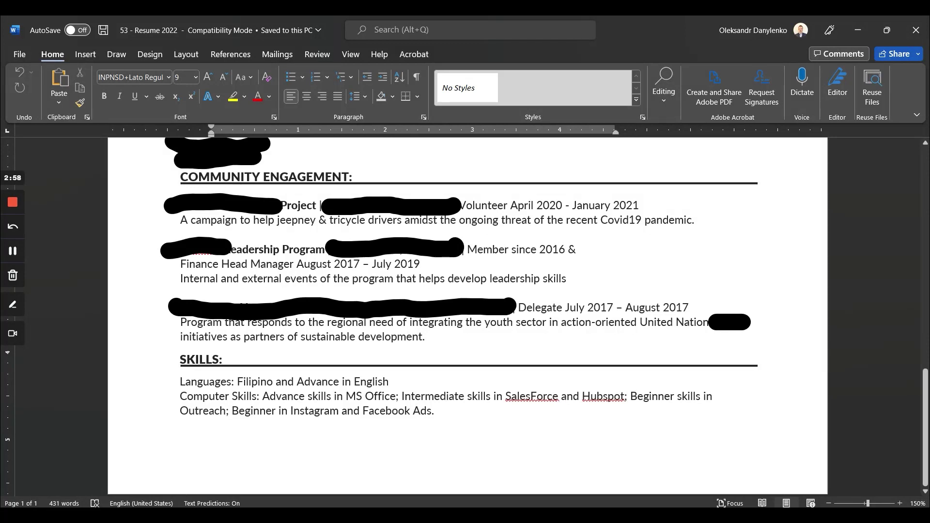
left_click(452, 396)
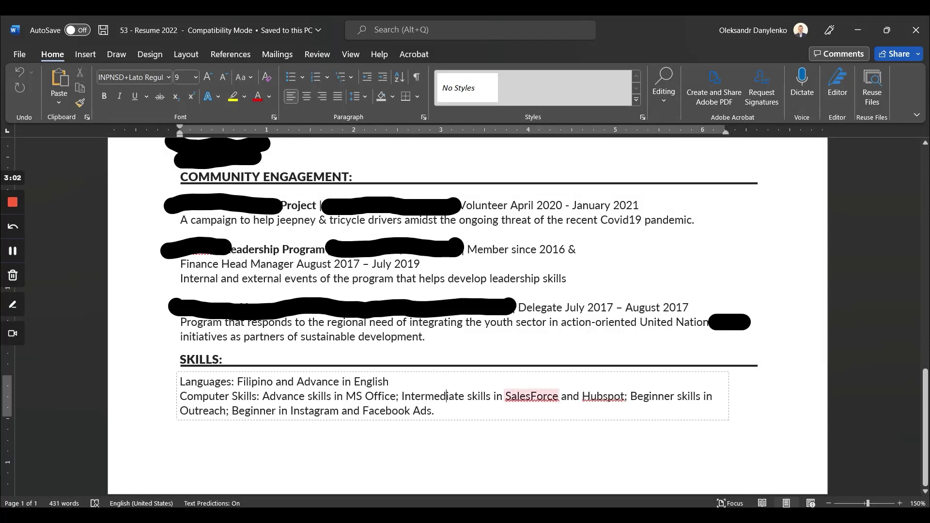
left_click(527, 396)
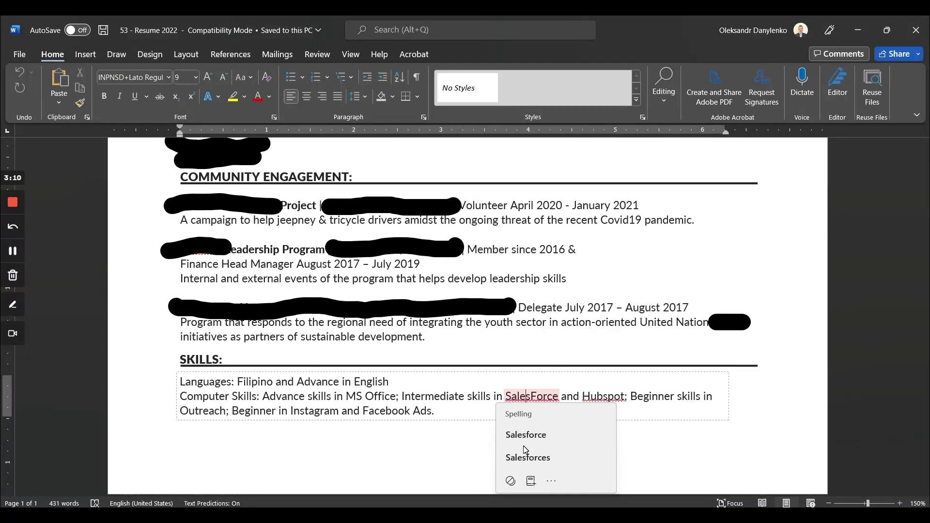
left_click(535, 434)
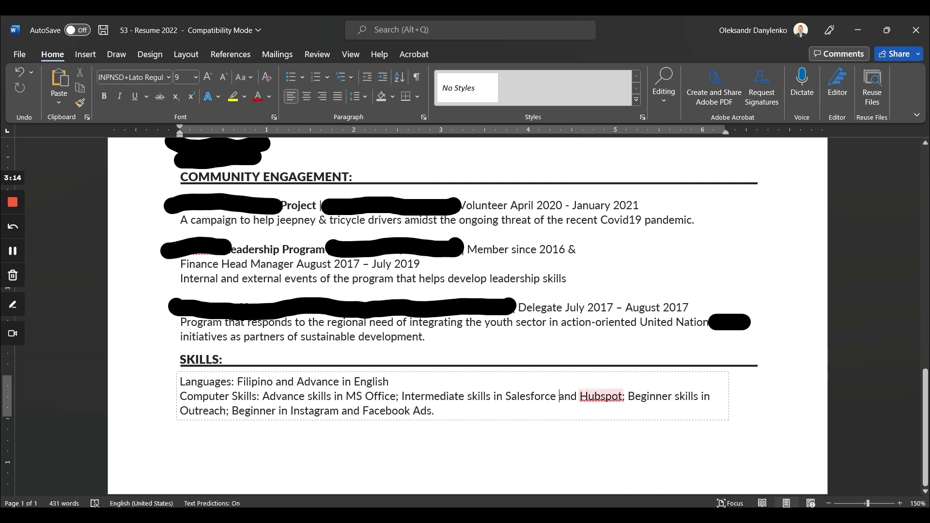
left_click(601, 396)
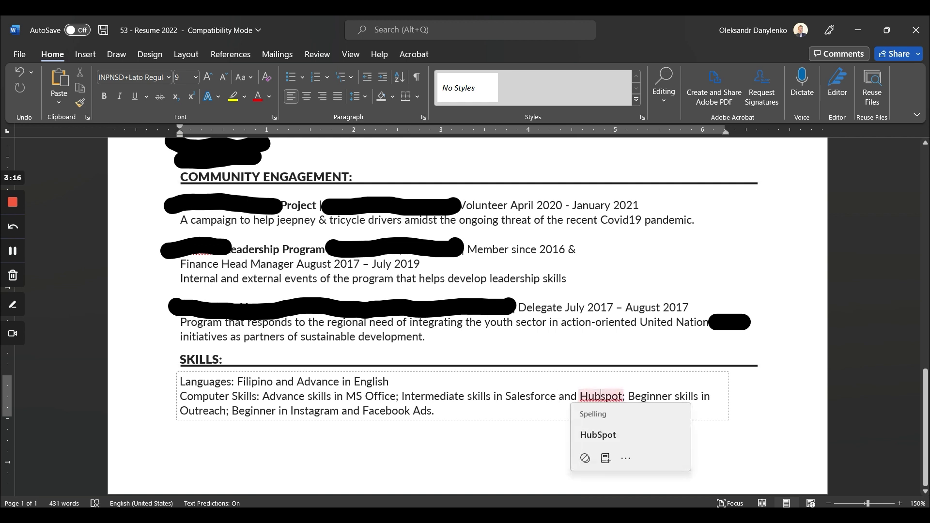
left_click(599, 436)
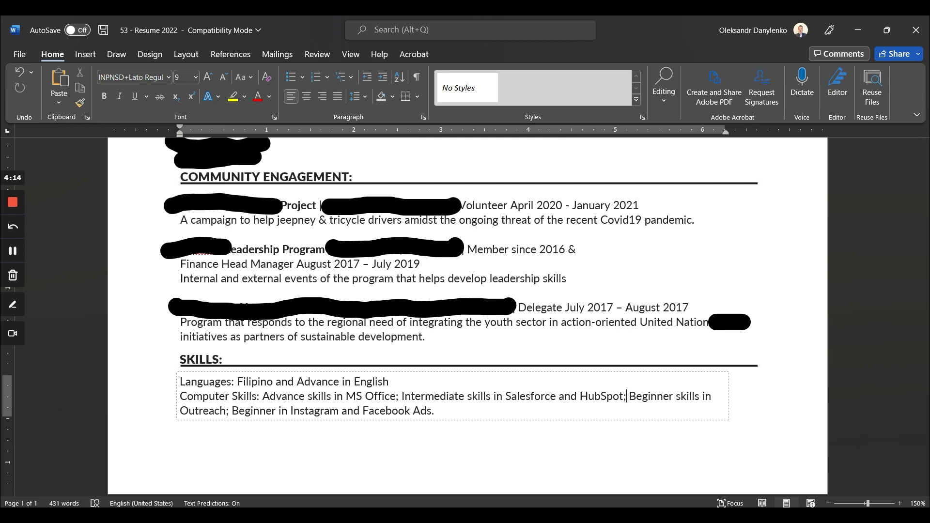
Return to the top of 53 - Resume 2022 before switching to 54 - Resume 10_2022
scroll(467, 315, "up", 2)
scroll(468, 315, "up", 10)
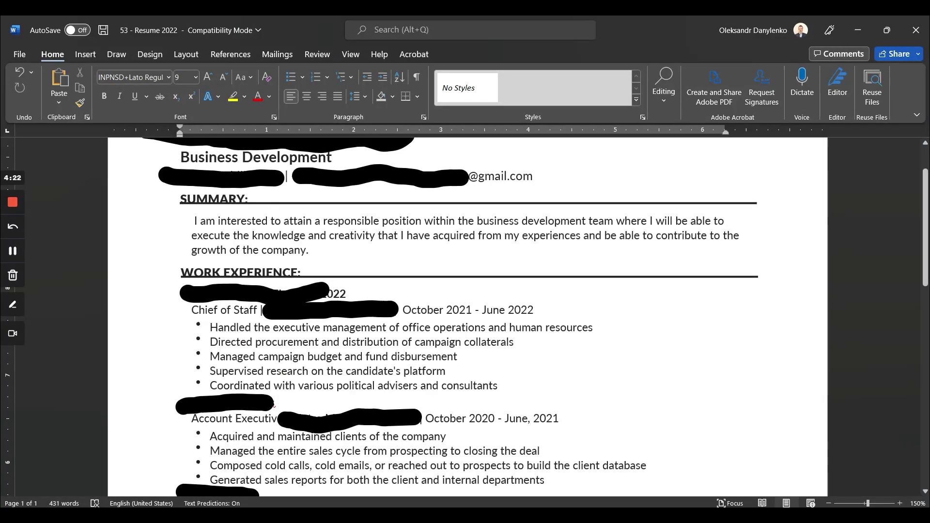
mouse_move(633, 515)
left_click(633, 464)
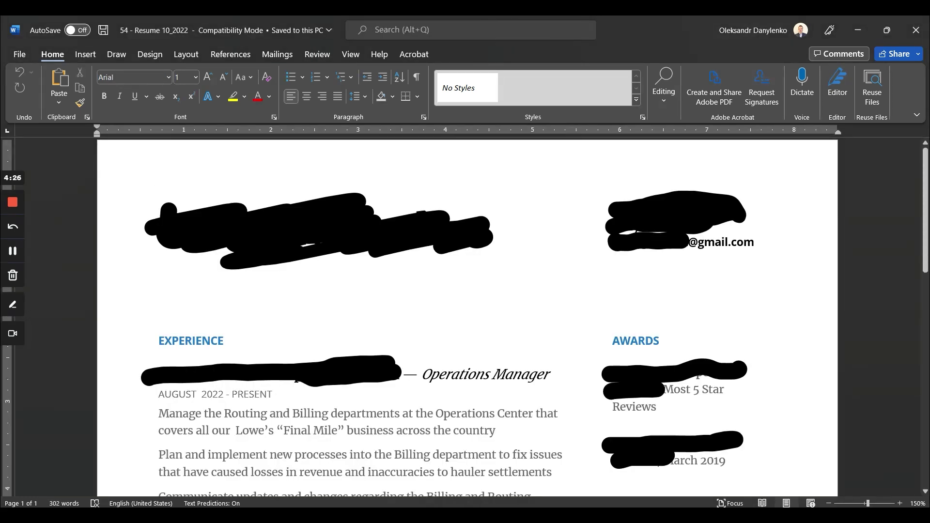
left_click(345, 413)
scroll(344, 413, "down", 4)
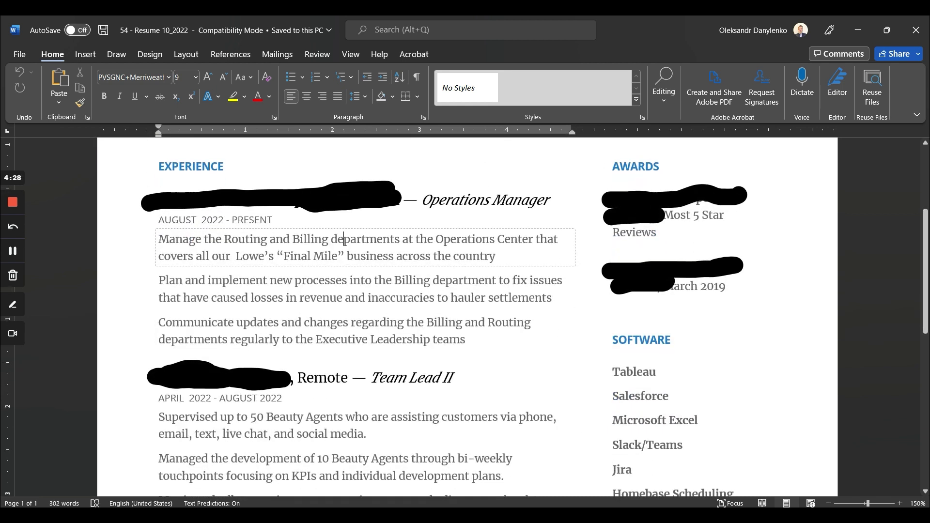
scroll(467, 317, "up", 4)
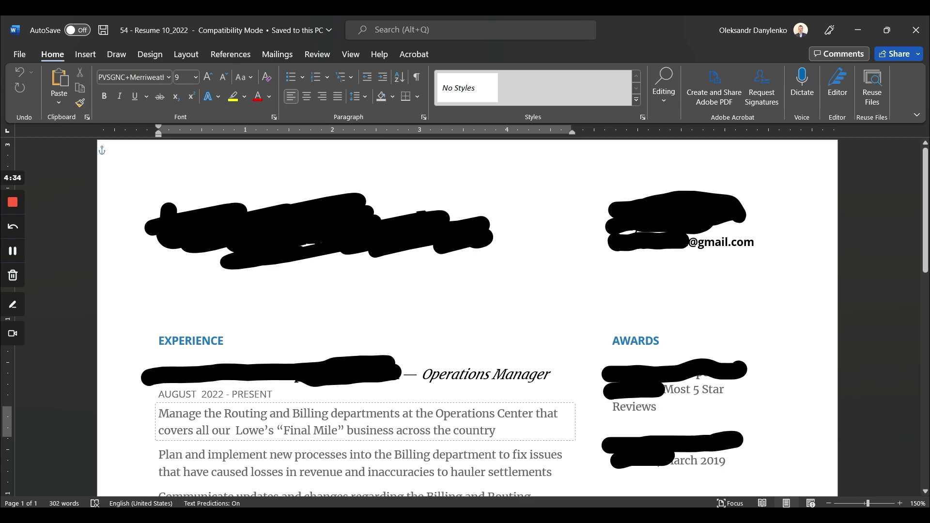
scroll(467, 318, "down", 3)
scroll(468, 317, "down", 4)
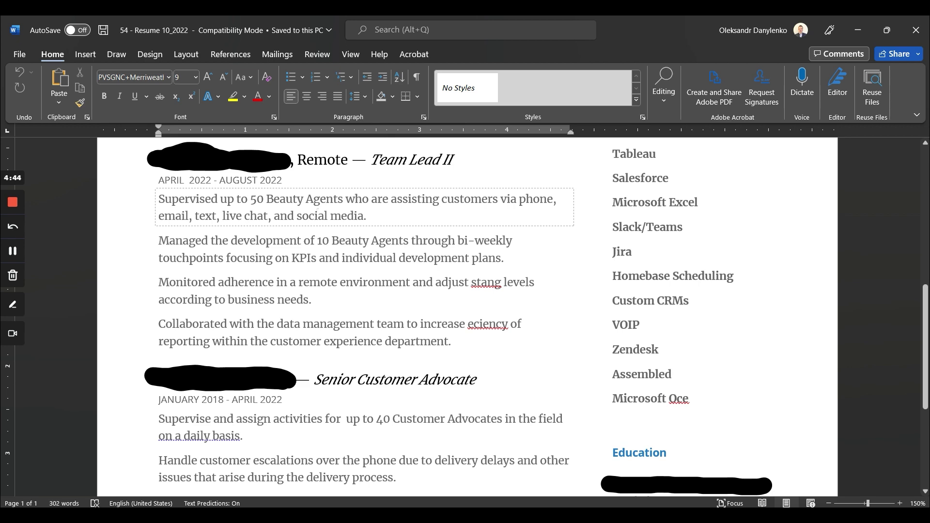
scroll(318, 215, "down", 2, "ctrl")
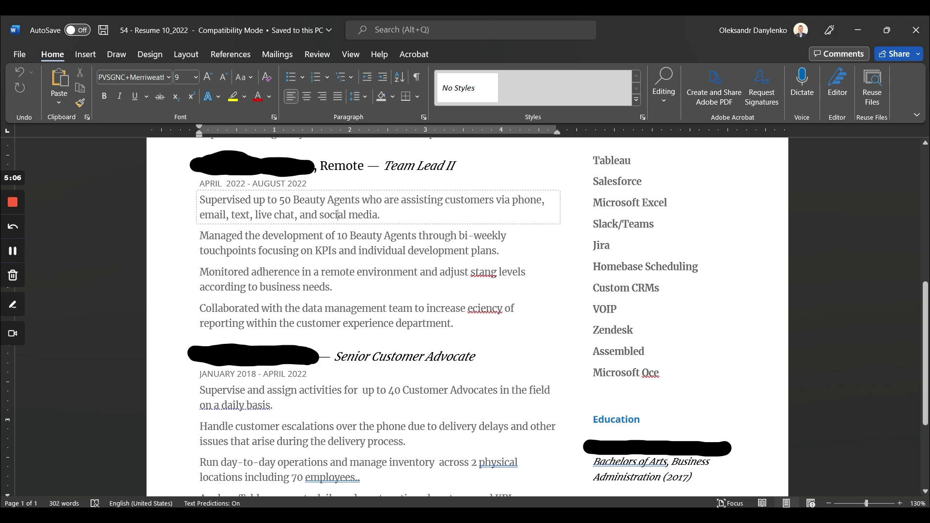
scroll(465, 315, "down", 1)
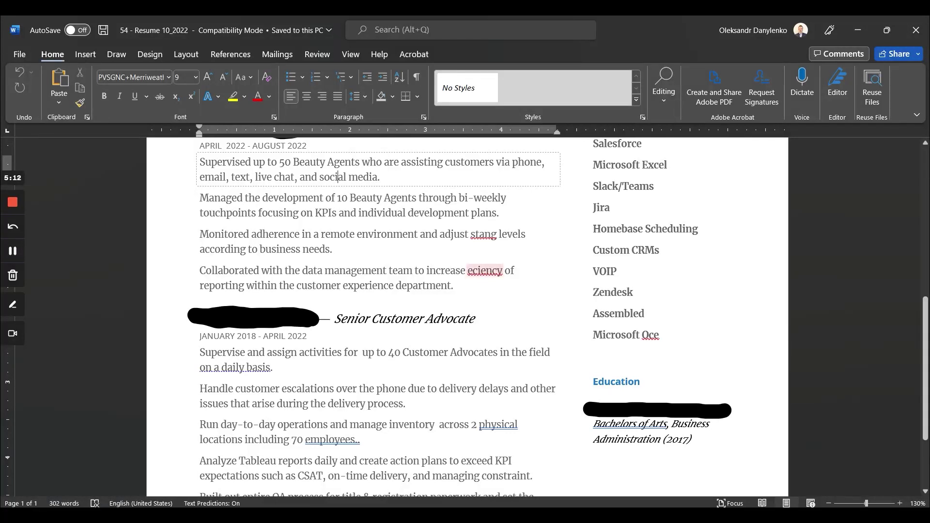
right_click(485, 270)
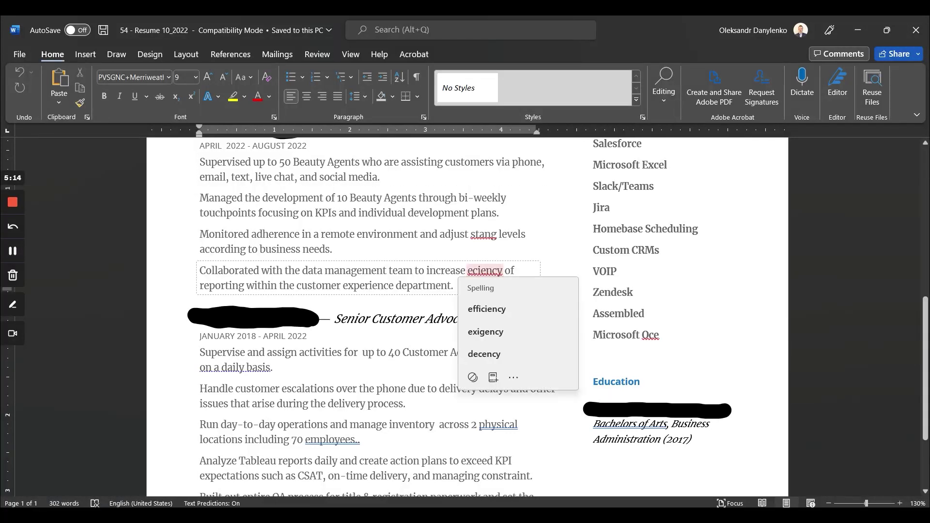
key("Escape")
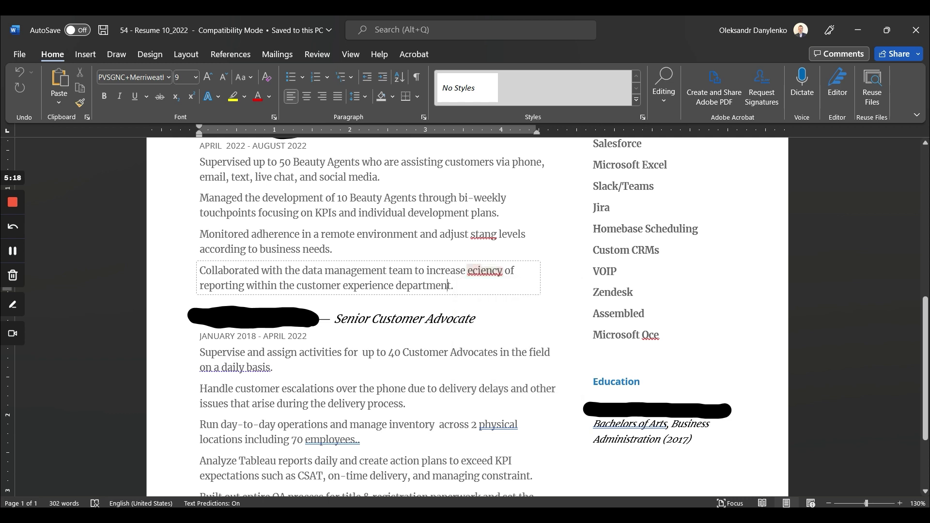
scroll(448, 285, "down", 3)
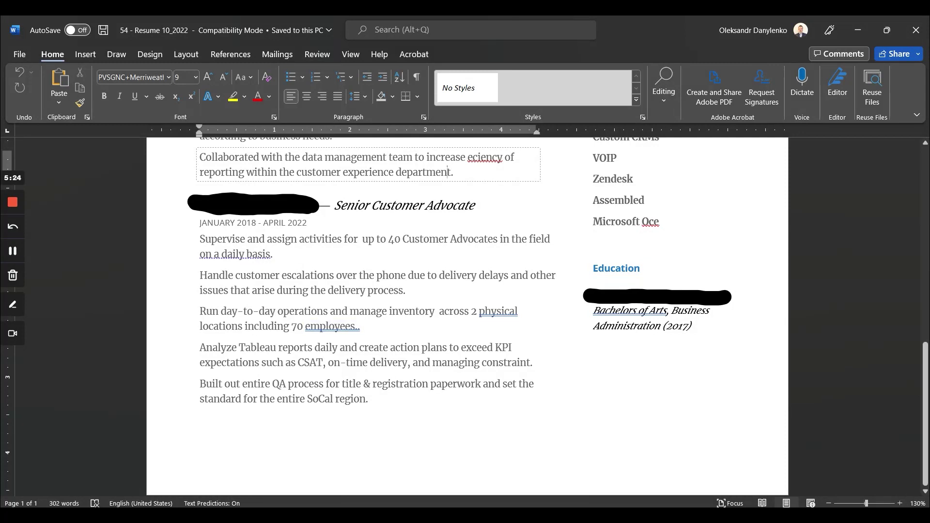
left_click(356, 327)
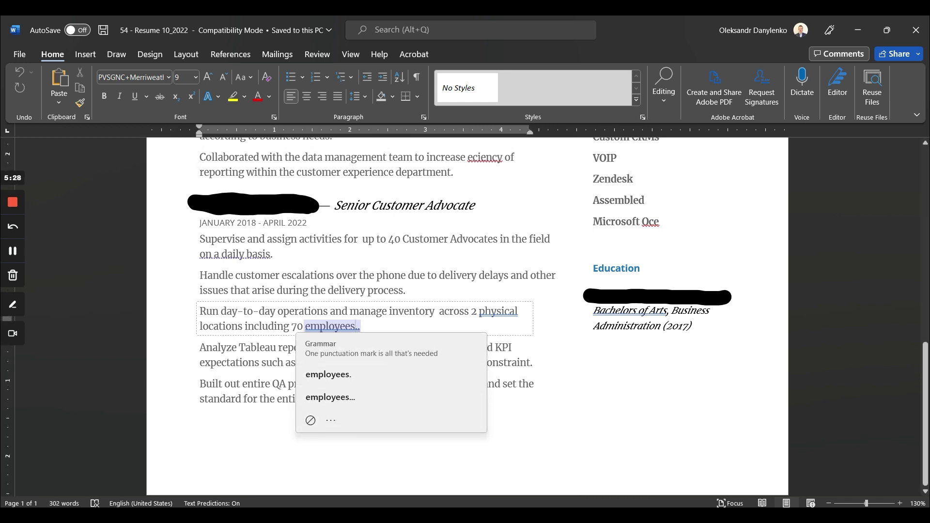
left_click(436, 290)
left_click(498, 311)
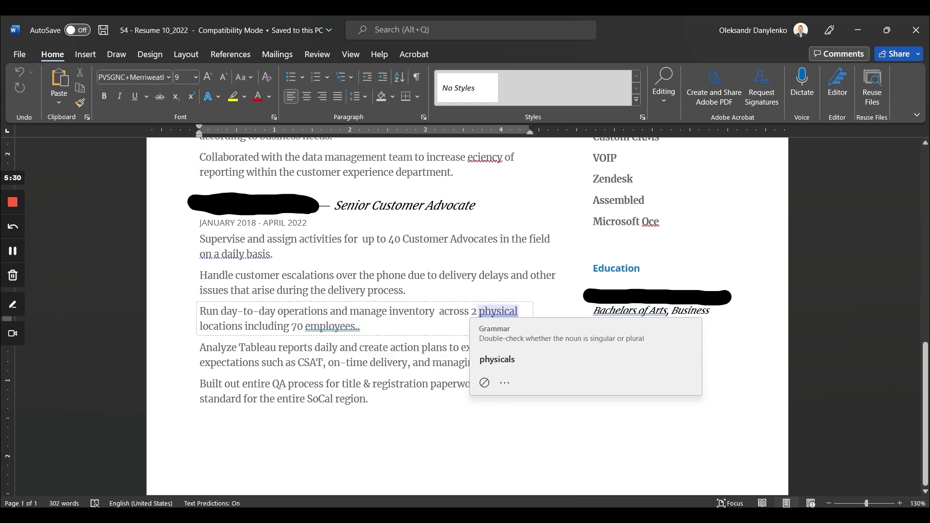
left_click(436, 291)
scroll(436, 291, "up", 4)
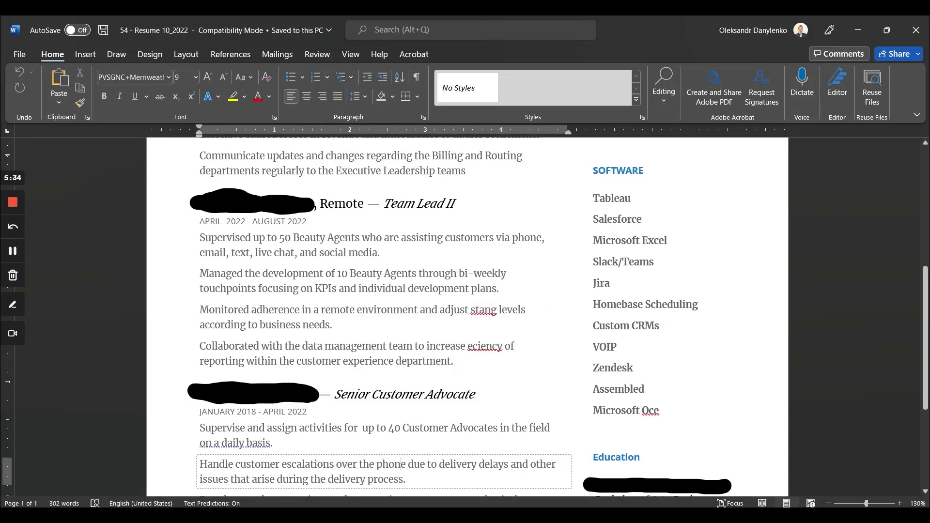
scroll(436, 291, "up", 2)
scroll(435, 290, "down", 2)
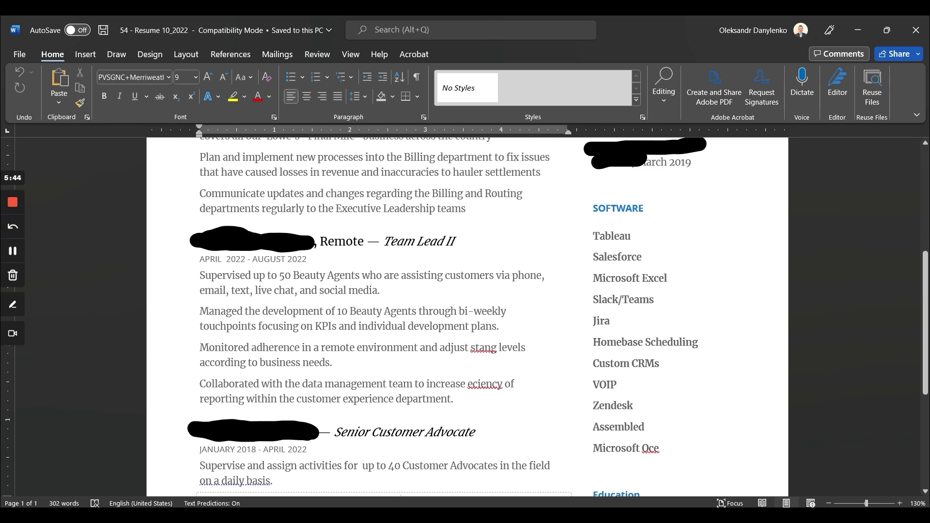
left_click_drag(656, 299, 592, 299)
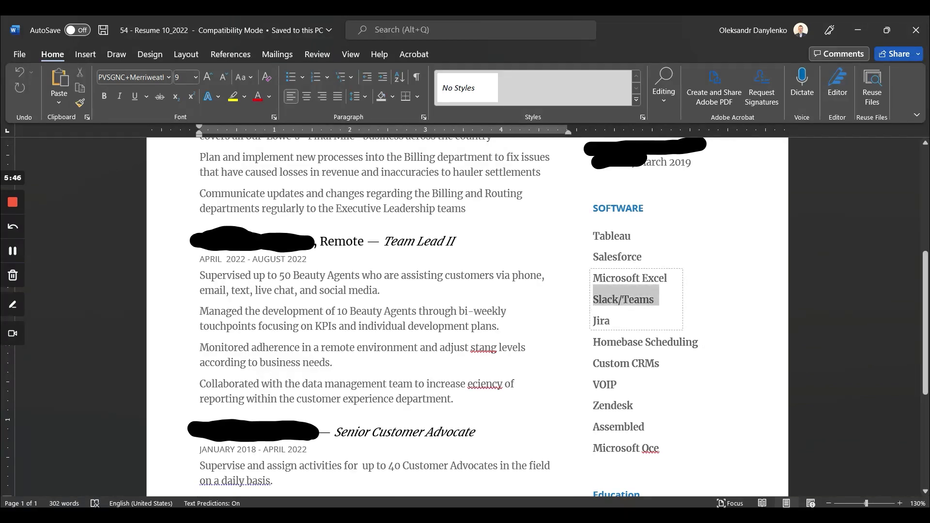
left_click(613, 300)
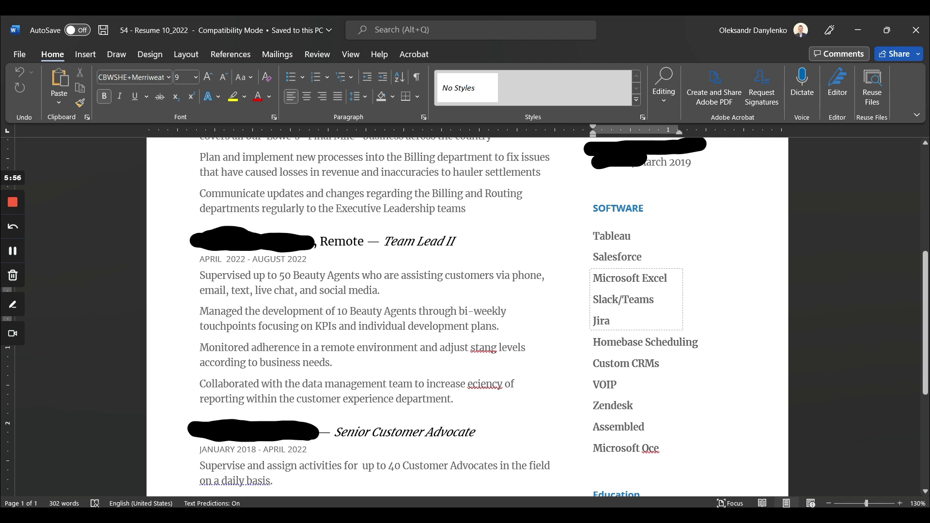
triple_click(629, 278)
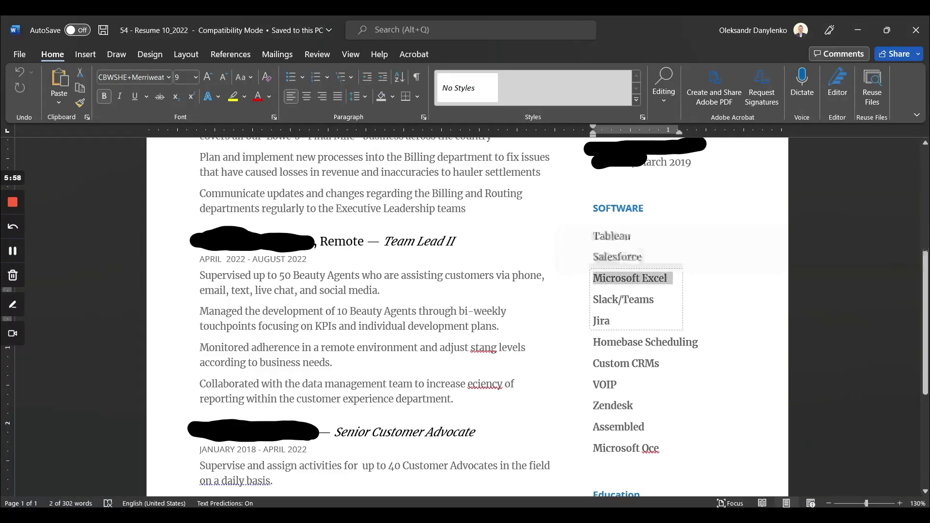
triple_click(623, 300)
scroll(464, 317, "down", 1)
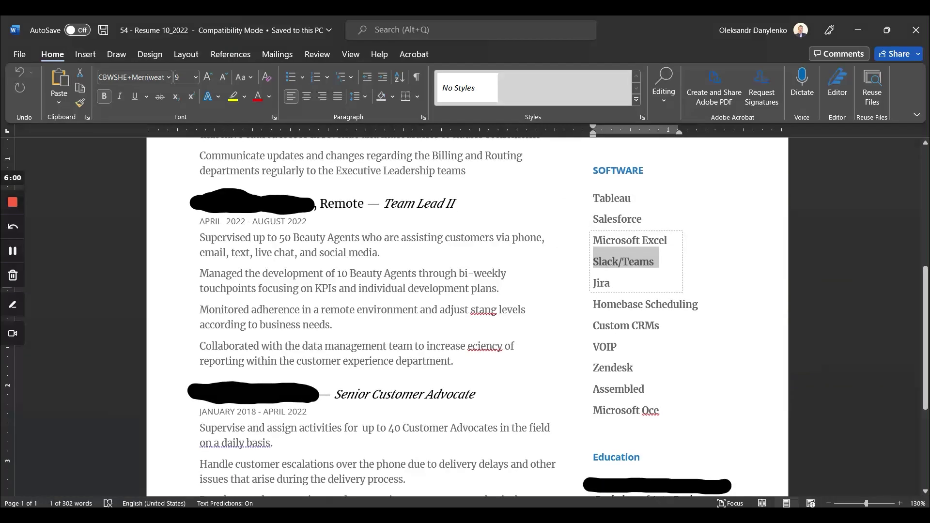
scroll(465, 317, "up", 4)
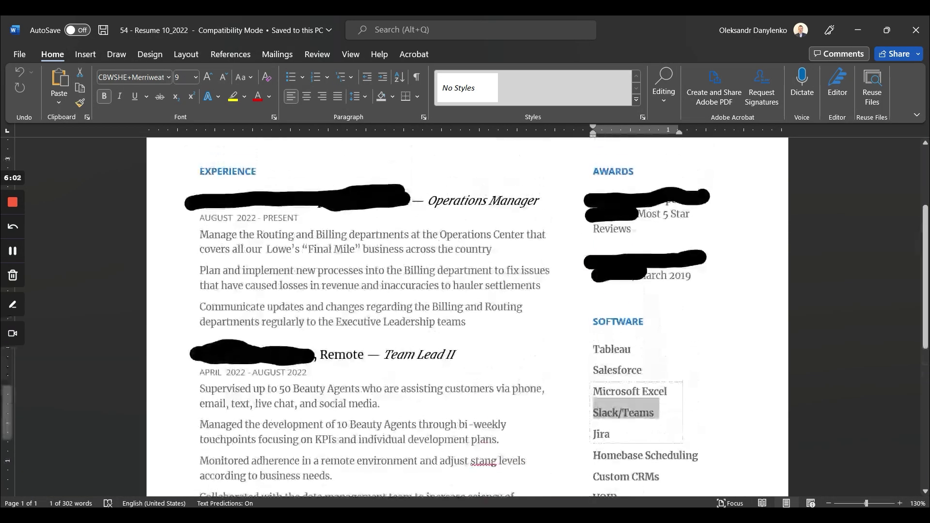
scroll(465, 316, "down", 5)
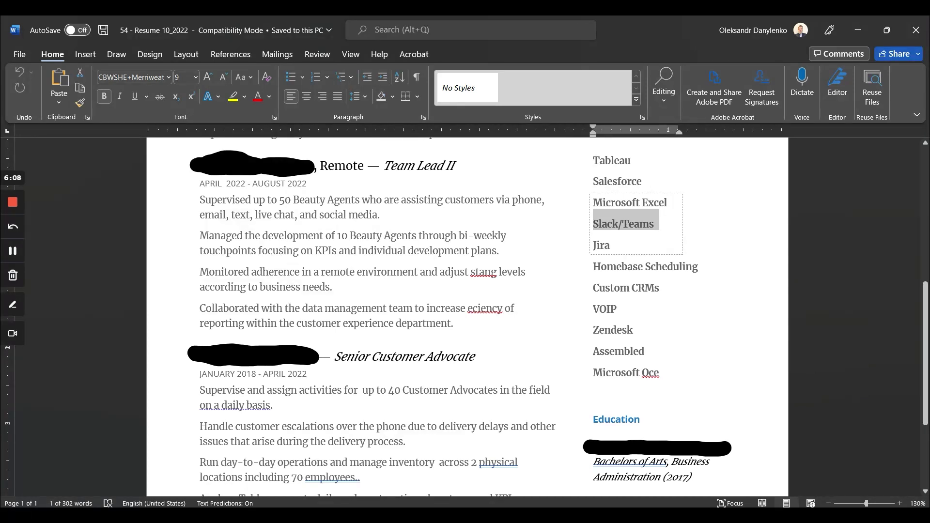
Check the fonts of the 'Managed the development' and 'Supervise and assign' paragraphs
left_click(438, 250)
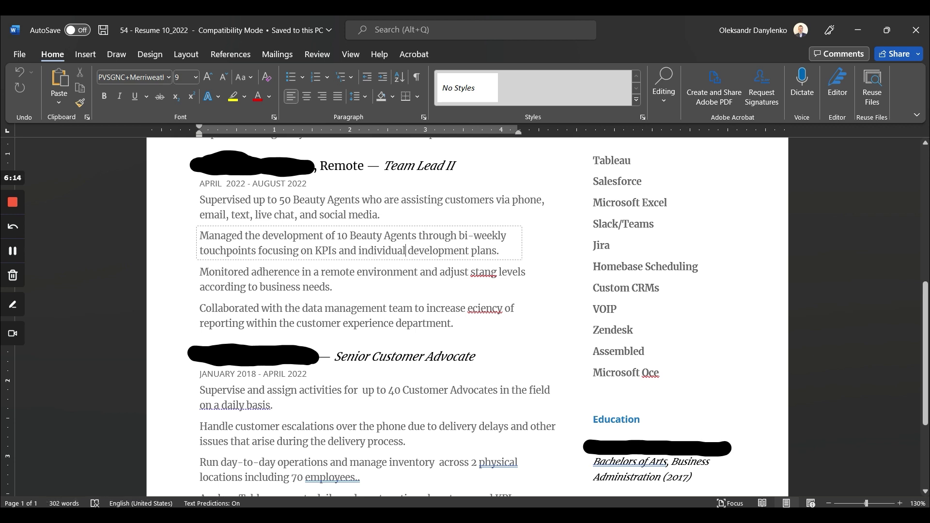
scroll(465, 316, "down", 3)
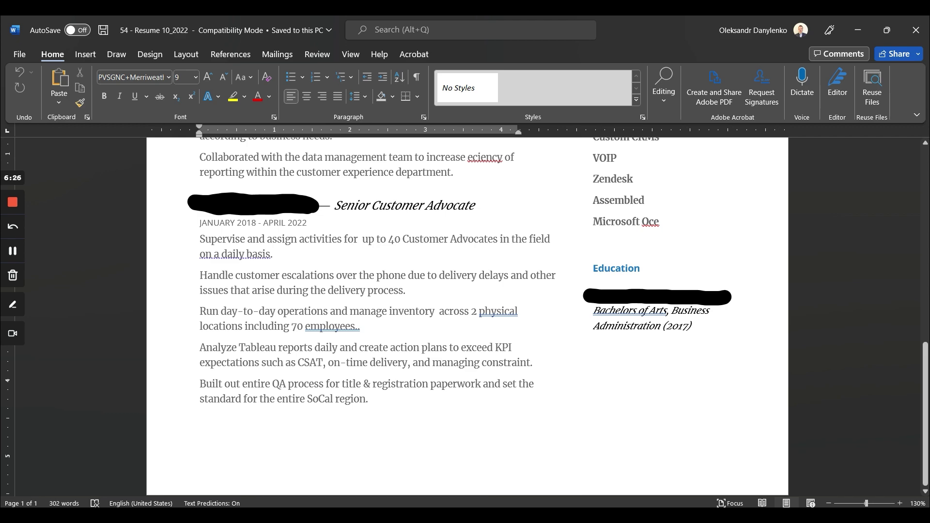
scroll(406, 361, "up", 8)
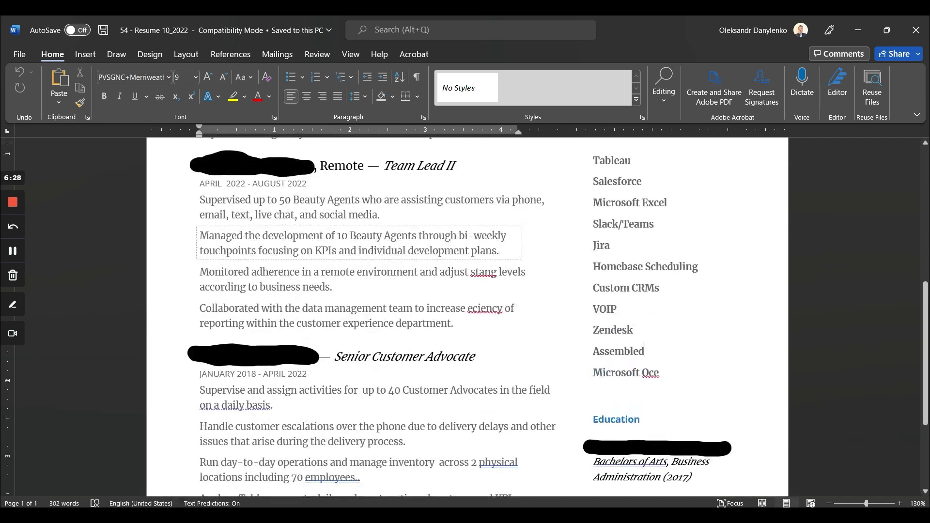
scroll(406, 361, "up", 4)
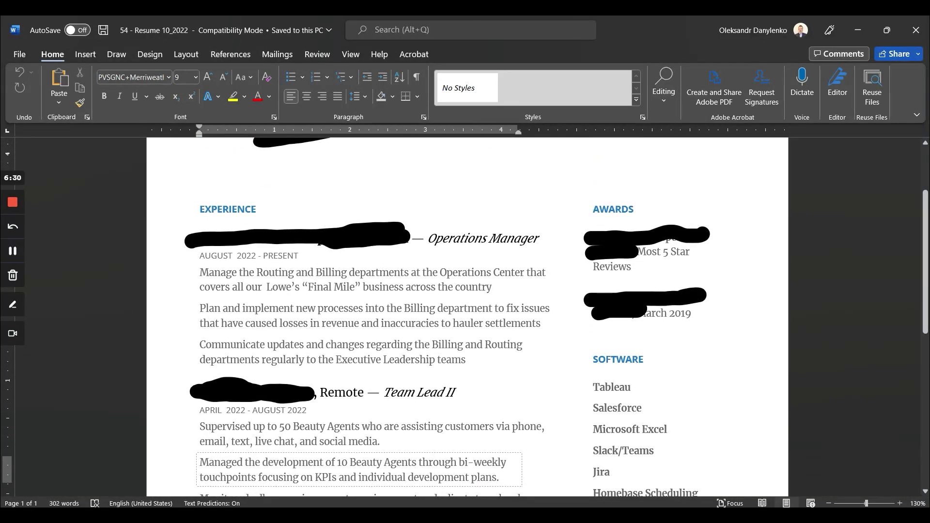
scroll(468, 315, "down", 10)
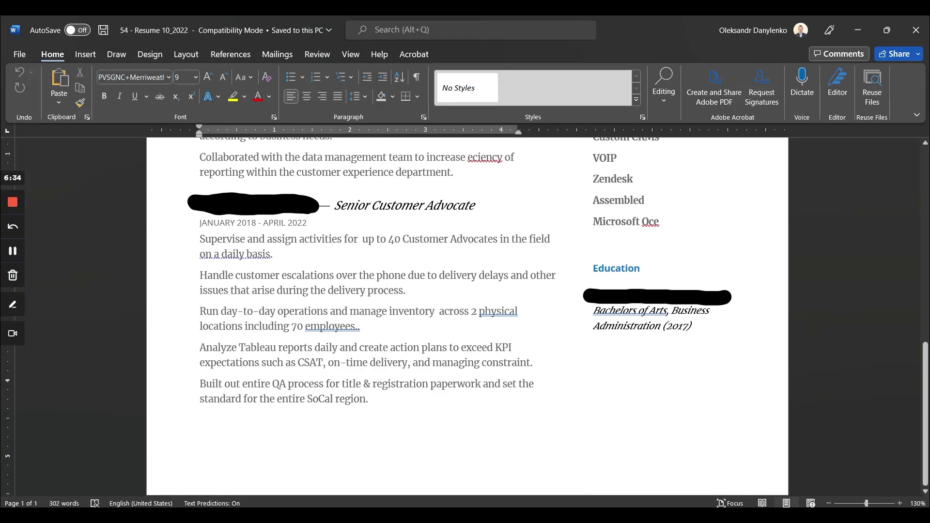
left_click(450, 239)
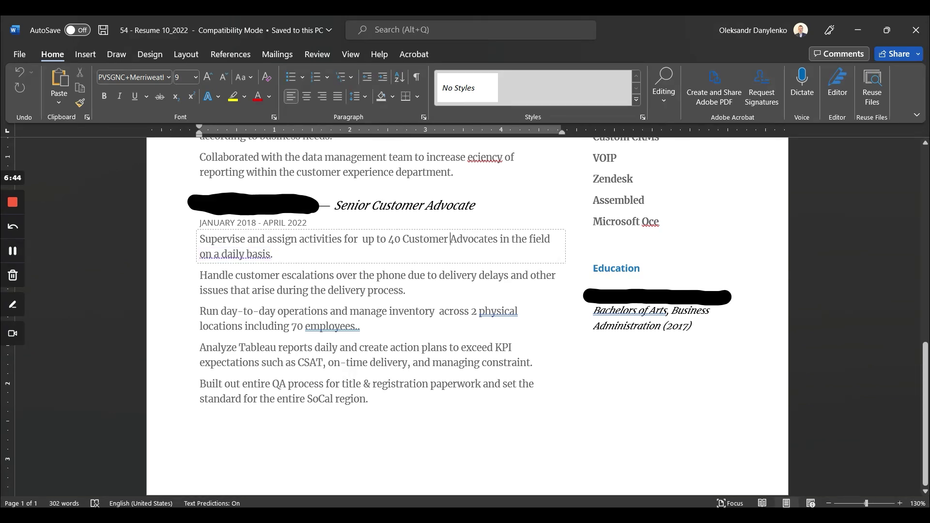
Switch to 55 - Resume 2022 Update copy 2 and read the Career Objective paragraph's font
left_click(741, 472)
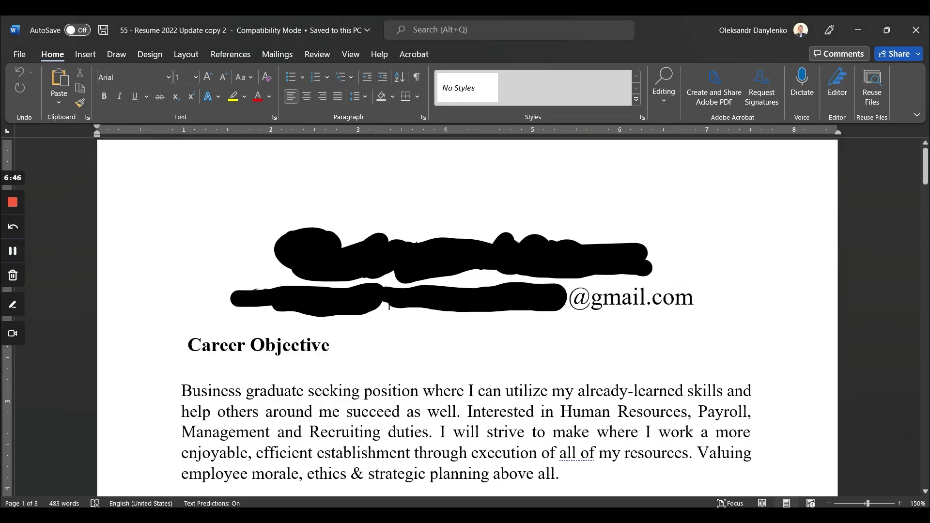
left_click(465, 431)
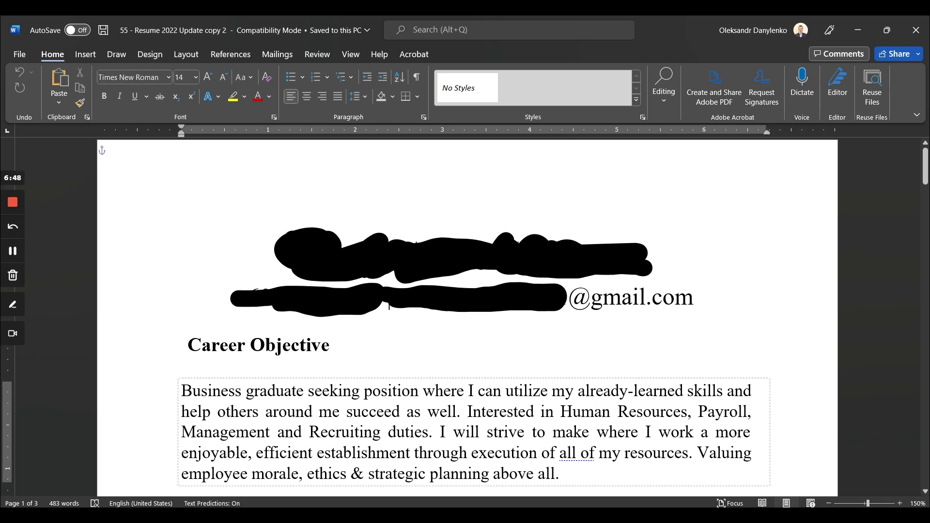
scroll(465, 315, "down", 1)
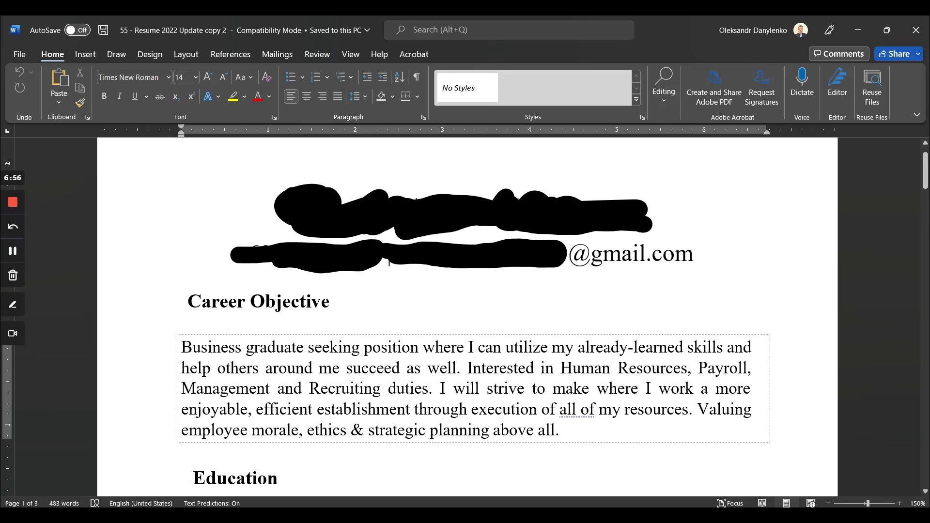
scroll(465, 318, "down", 3)
scroll(464, 317, "down", 3)
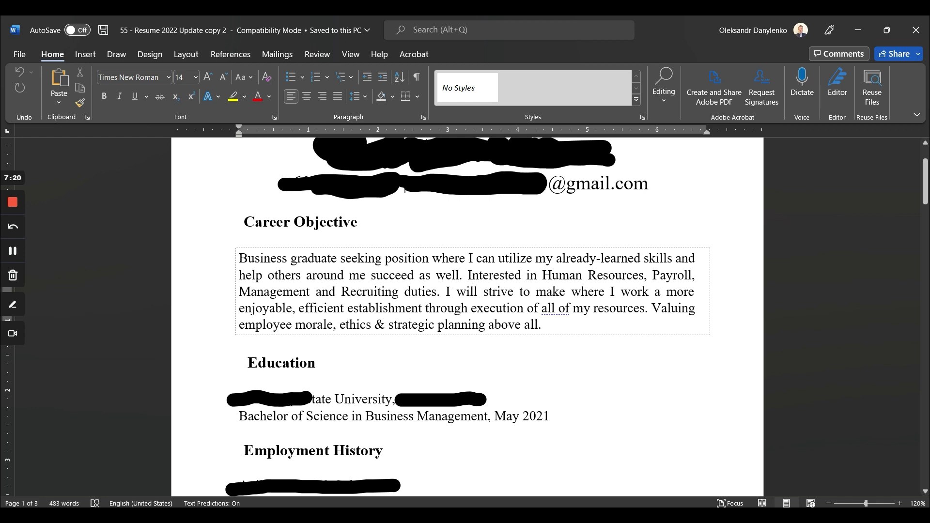
Deselect the Career Objective paragraph and scroll down to the Employment History entries
left_click_drag(544, 325, 240, 258)
left_click(278, 289)
scroll(465, 315, "down", 5)
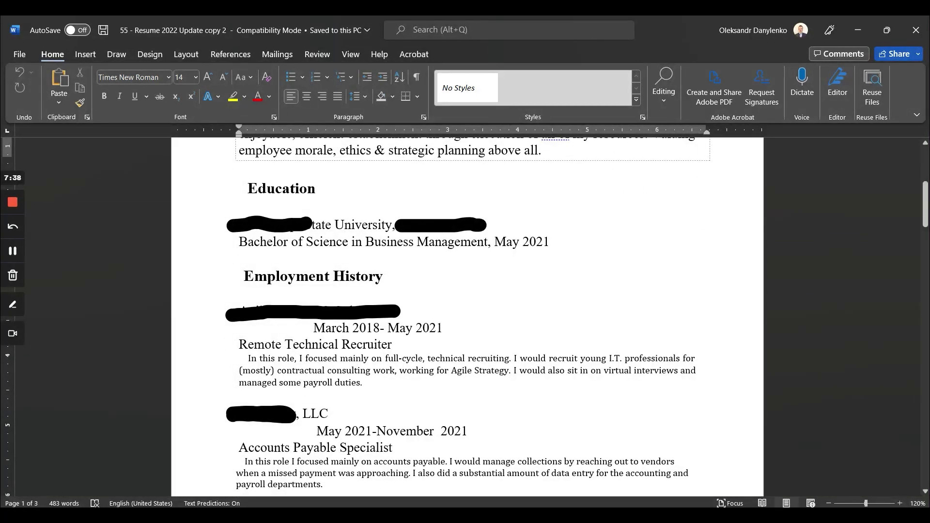
scroll(464, 315, "down", 2)
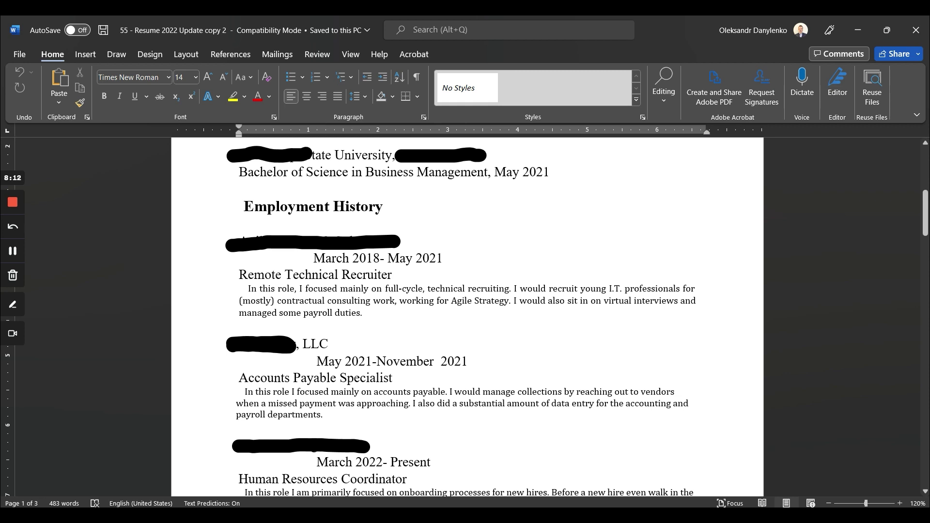
left_click(377, 258)
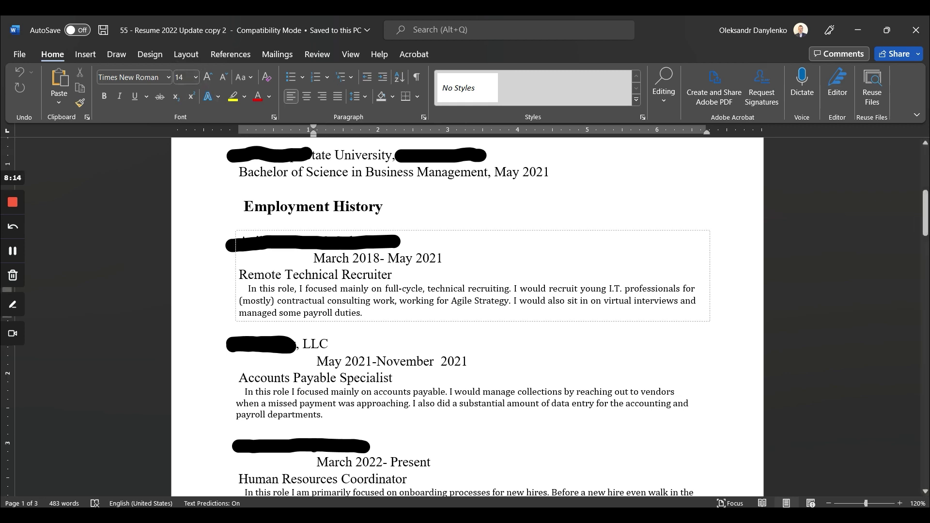
left_click(335, 275)
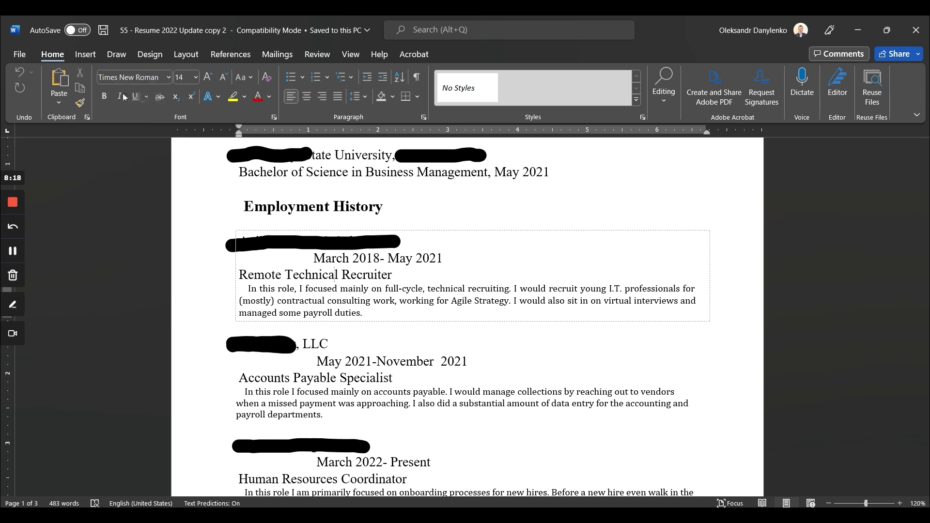
left_click(312, 300)
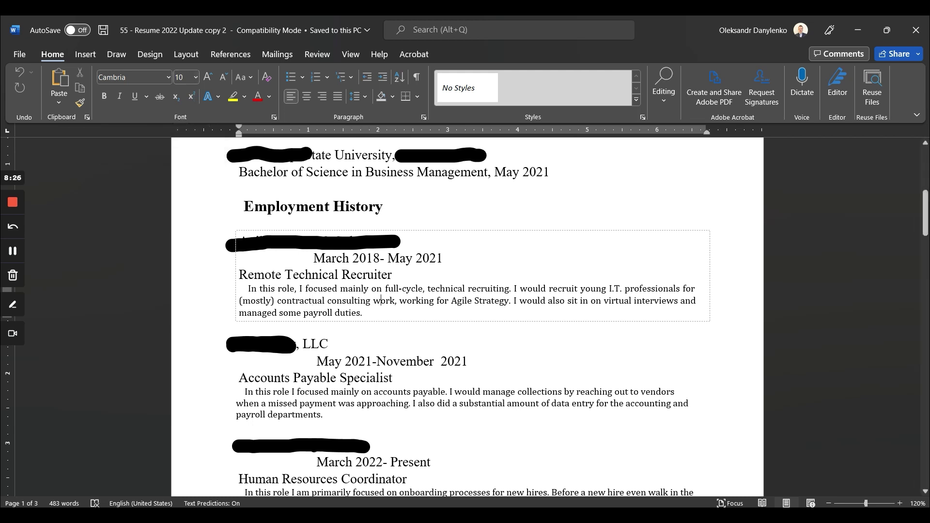
left_click_drag(392, 274, 239, 274)
left_click(295, 300)
mouse_move(359, 300)
left_mouse_down()
mouse_move(362, 313)
mouse_move(339, 261)
mouse_move(314, 291)
mouse_move(359, 300)
left_mouse_up()
left_click(511, 289)
key("Up")
Check the Skills & Abilities heading font, jumping up to Career Objective and back
scroll(416, 161, "down", 3)
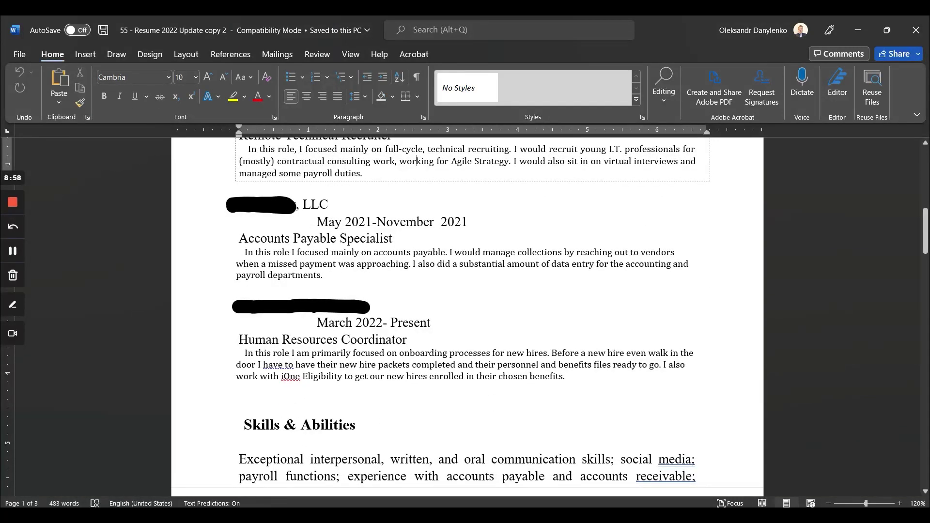
scroll(467, 318, "down", 4)
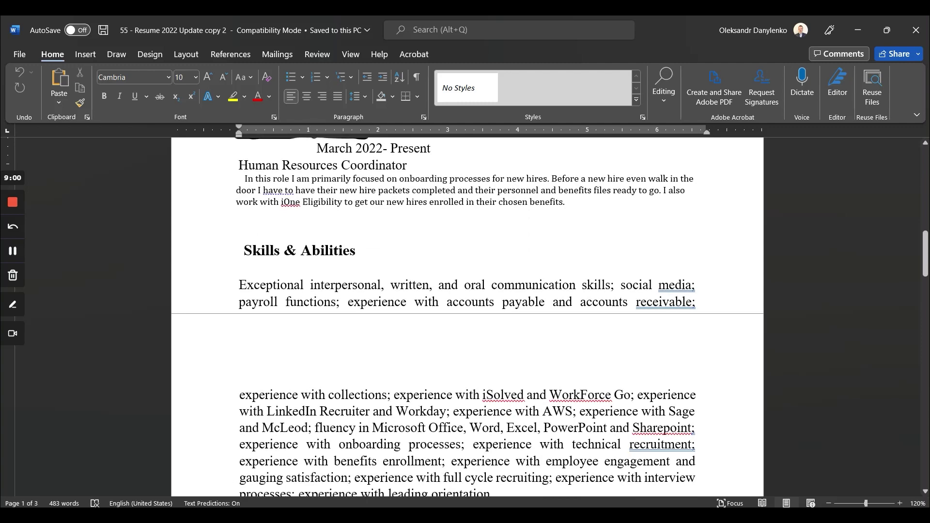
left_click(320, 251)
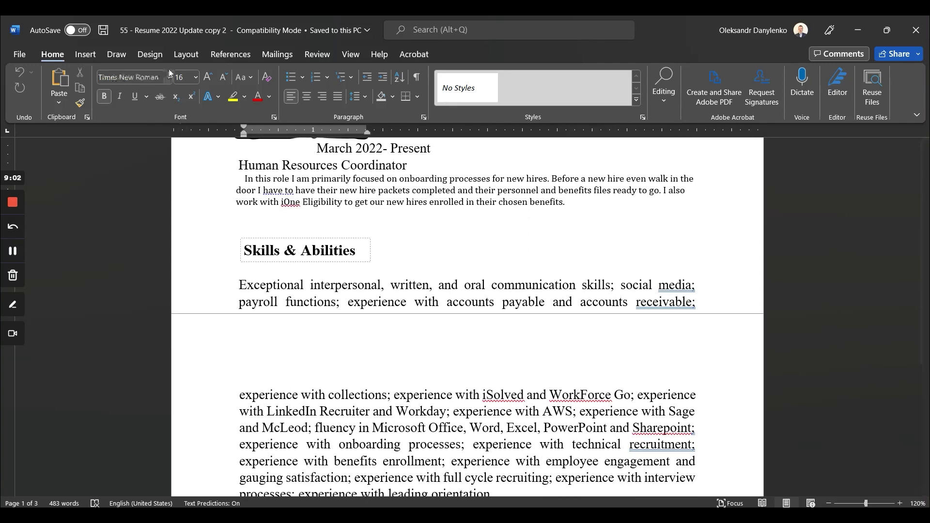
key("Page_Up")
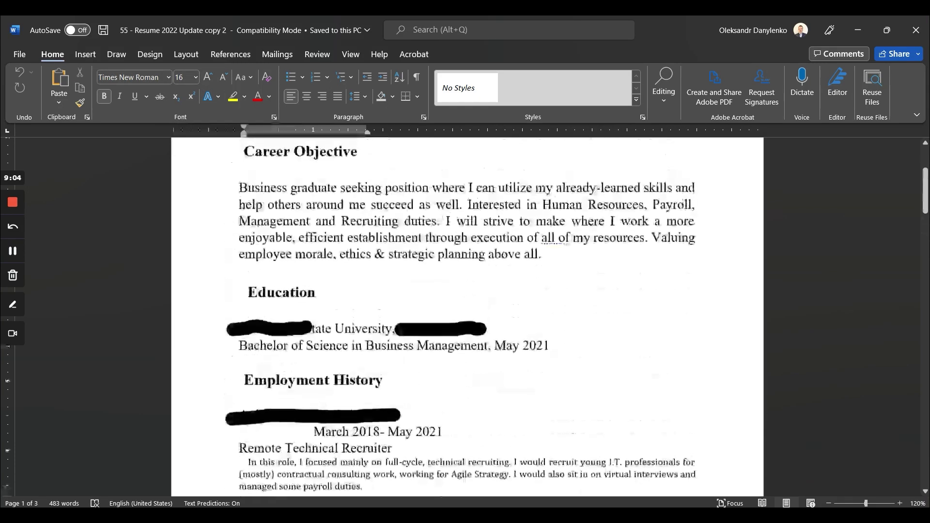
key("Page_Down")
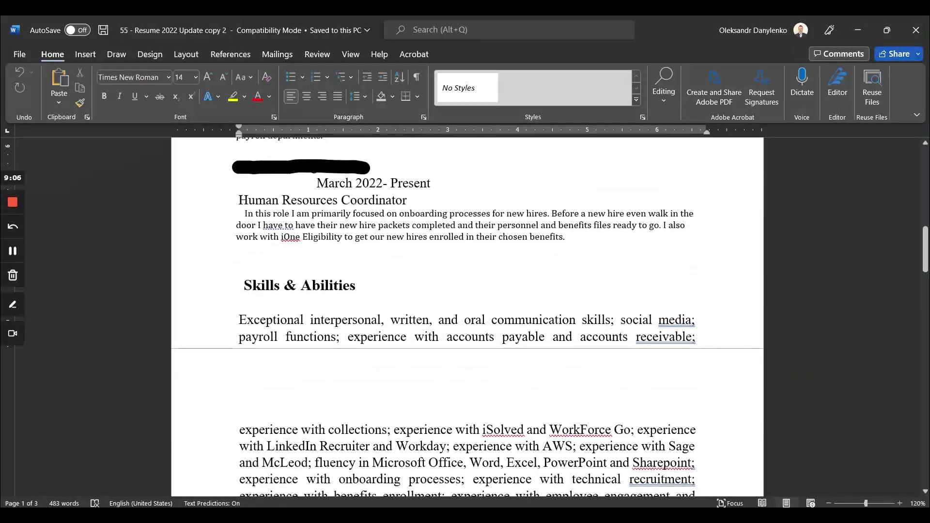
left_click(320, 285)
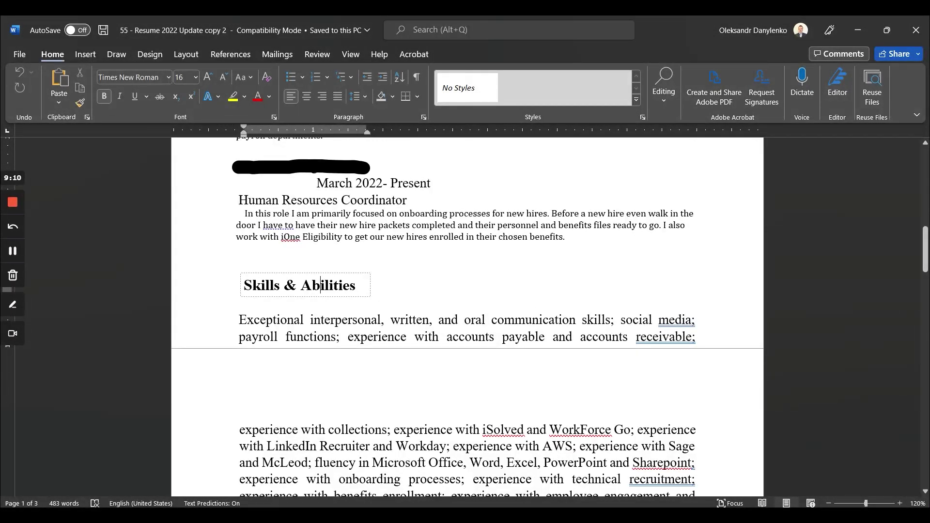
Color the word 'written,' red in the Skills & Abilities paragraph
left_click_drag(390, 320, 431, 320)
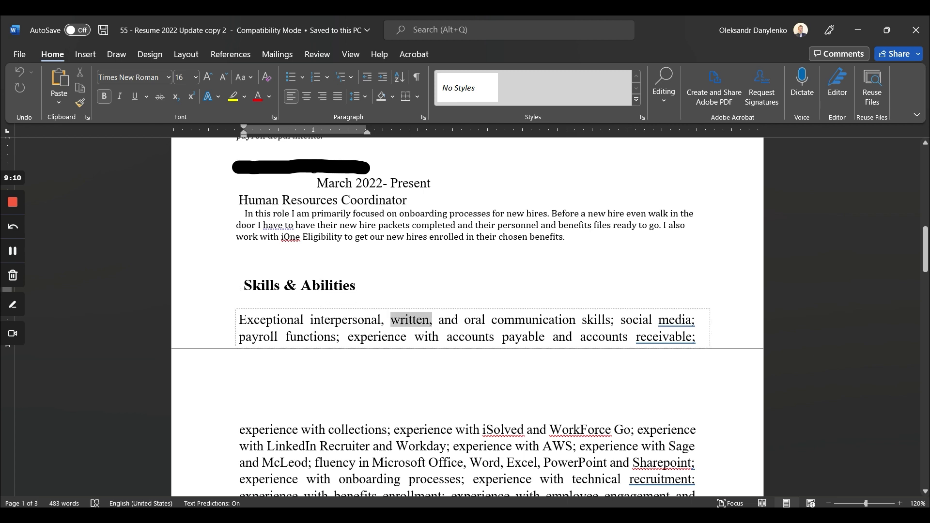
left_click(259, 99)
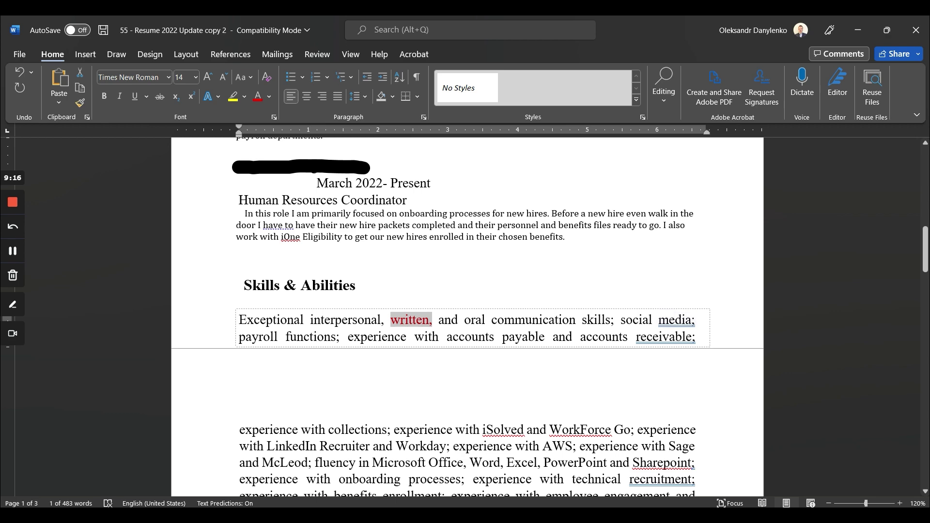
scroll(408, 321, "down", 3)
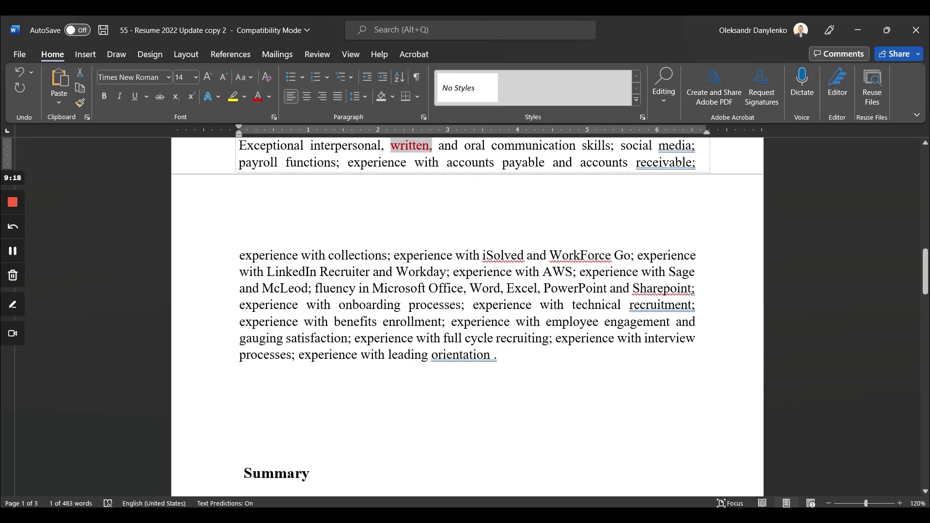
scroll(467, 315, "up", 1)
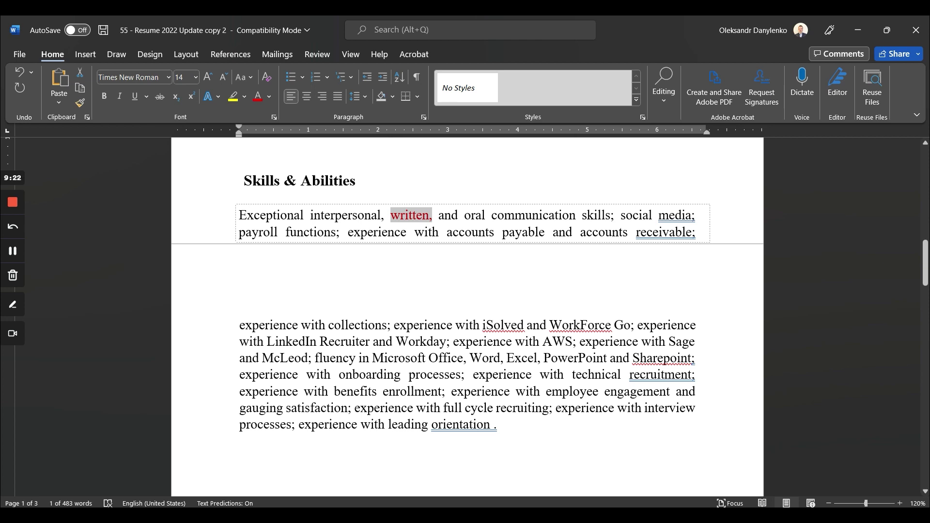
left_click_drag(315, 358, 536, 358)
left_click_drag(471, 358, 608, 358)
left_click_drag(463, 358, 373, 358)
left_click_drag(607, 358, 373, 358)
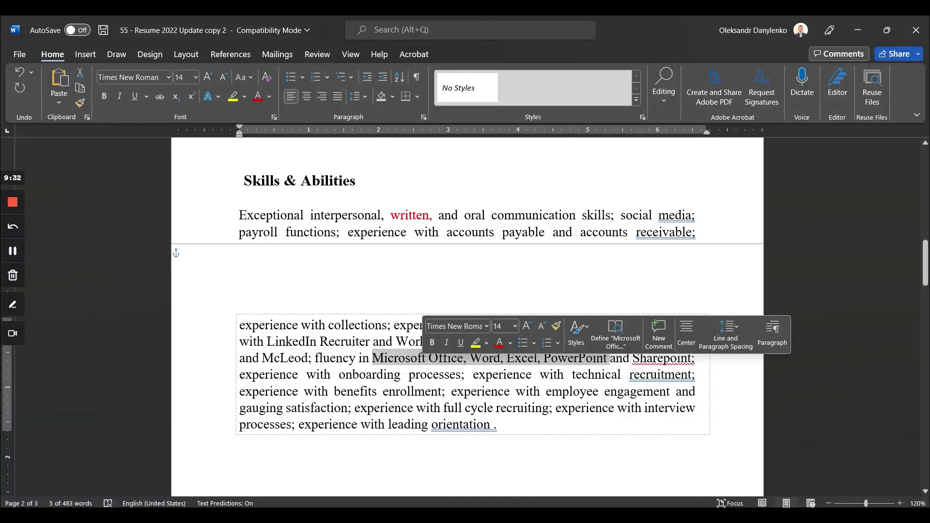
left_click(409, 374)
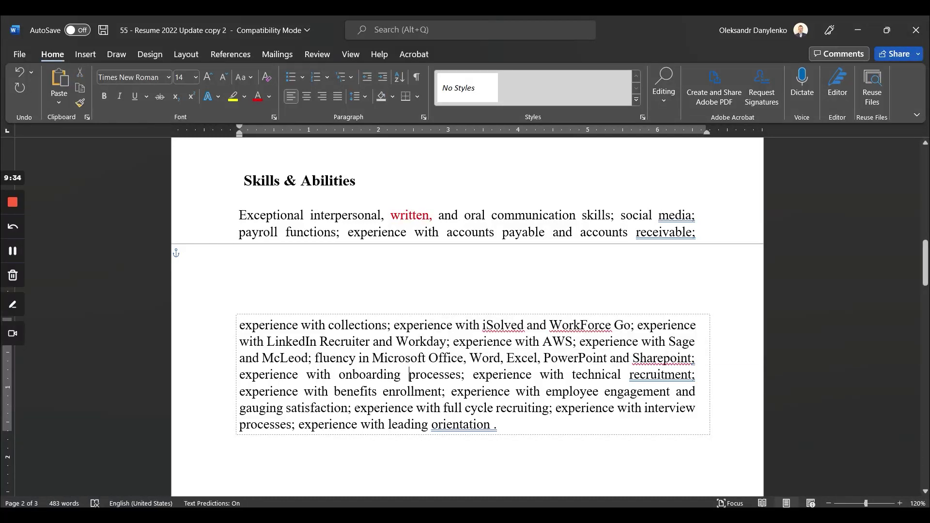
left_click_drag(315, 358, 463, 358)
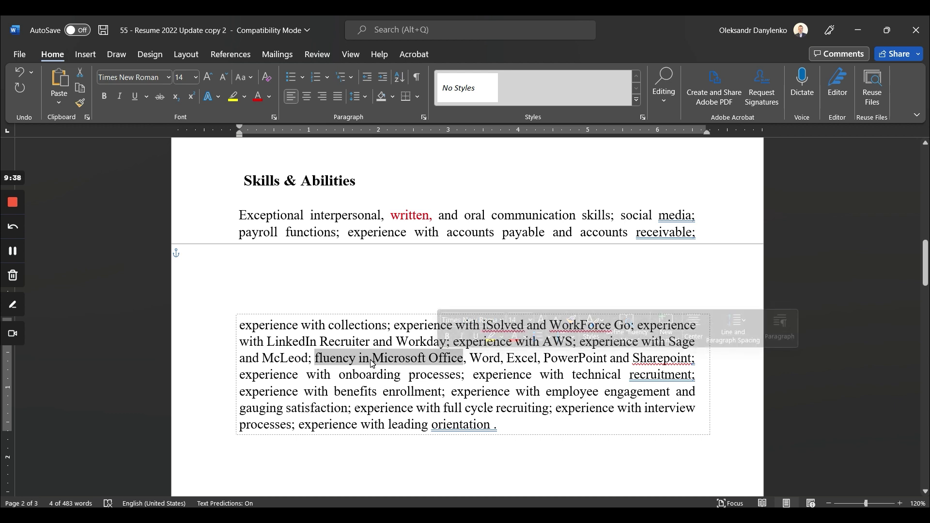
key("Left")
key("ctrl+shift+Right")
key("ctrl+shift+Right")
key("ctrl+shift+Right")
key("ctrl+shift+Right")
key("ctrl+shift+Right")
key("ctrl+shift+Right")
key("ctrl+shift+Right")
key("ctrl+shift+Right")
key("ctrl+shift+Right")
key("ctrl+shift+Right")
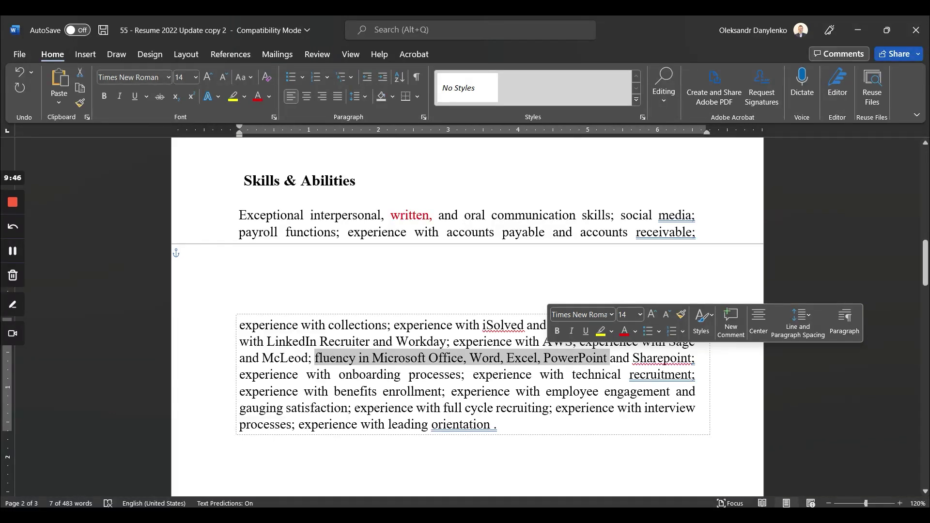
left_click(361, 408)
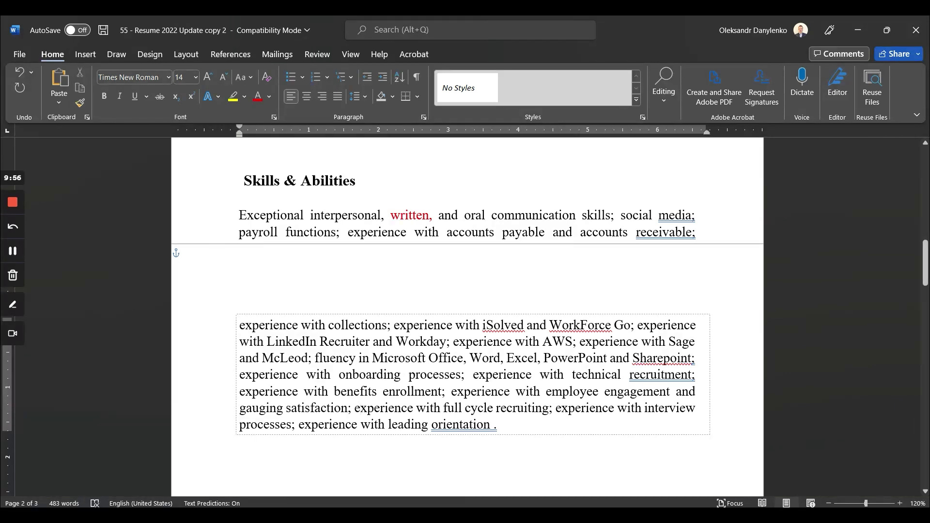
double_click(333, 358)
left_click_drag(372, 357, 497, 358)
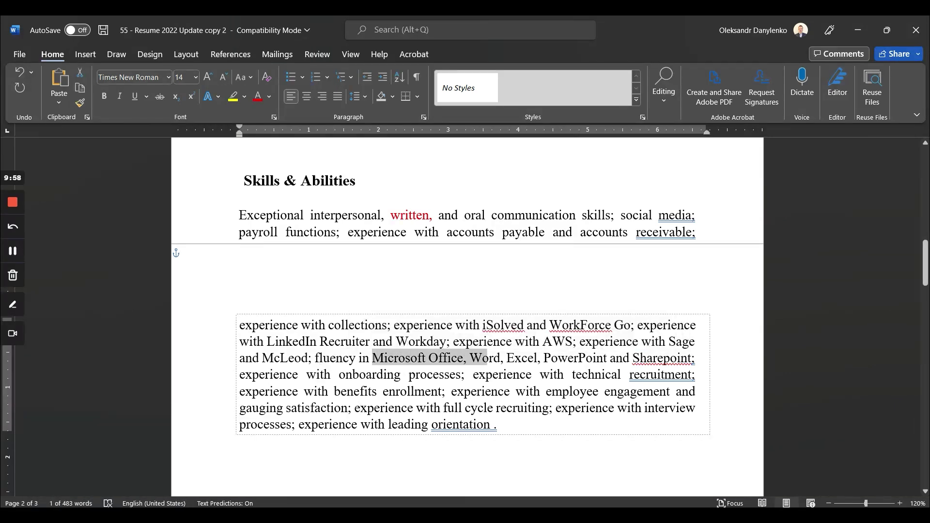
left_click(433, 375)
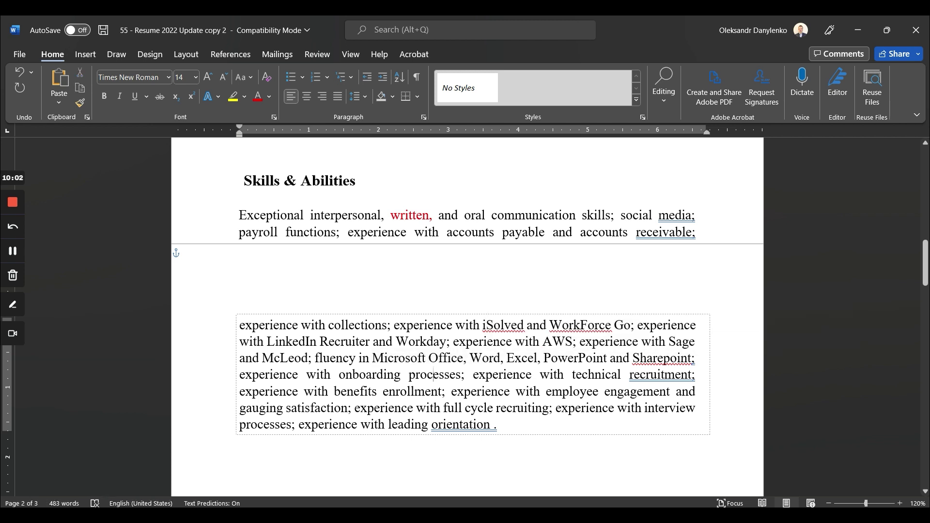
Remove the stray space before the period in 'orientation .'
scroll(467, 315, "down", 3)
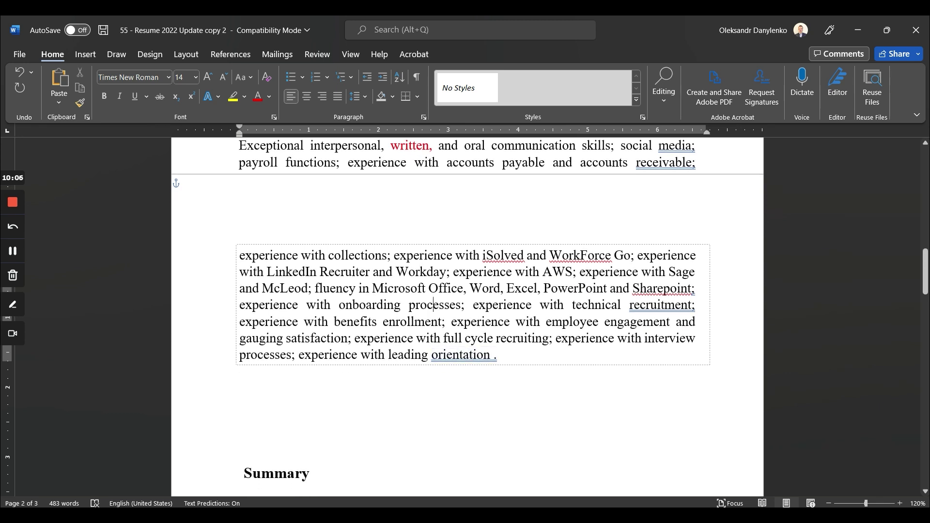
left_click(463, 355)
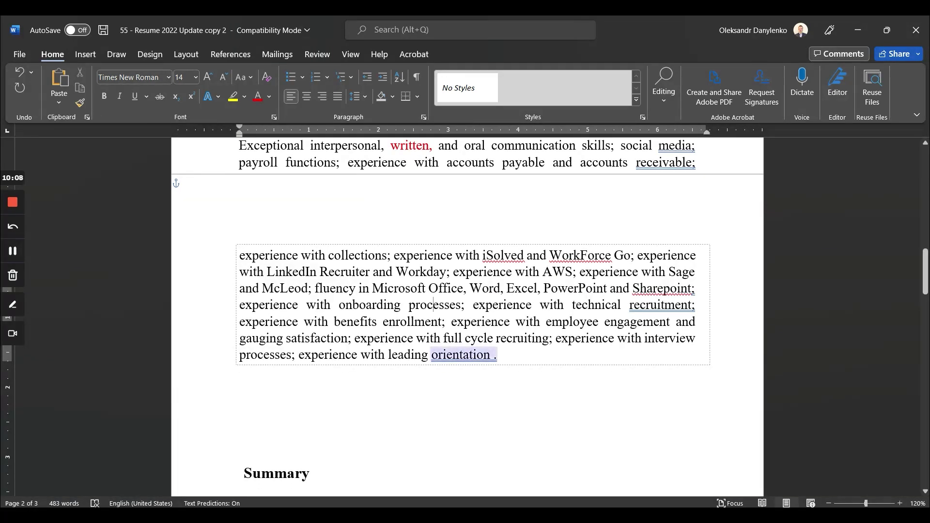
left_click(490, 355)
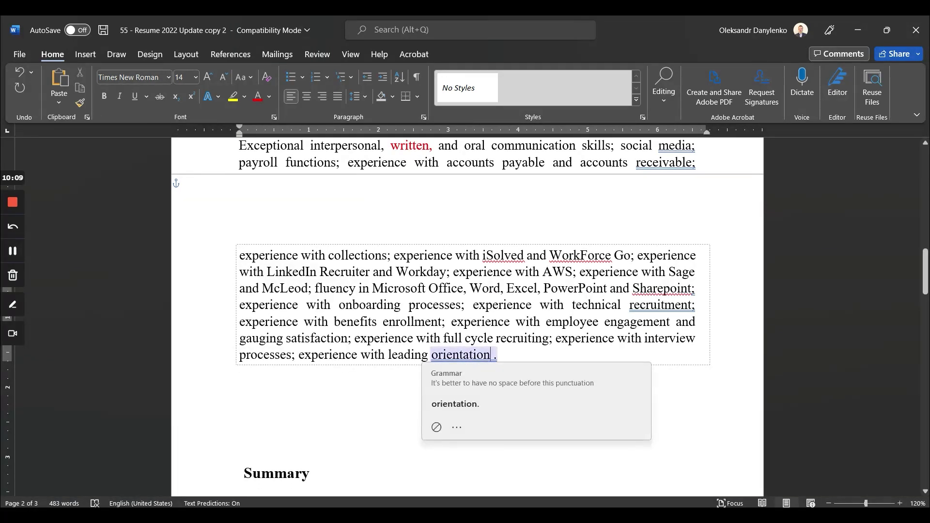
left_click(508, 410)
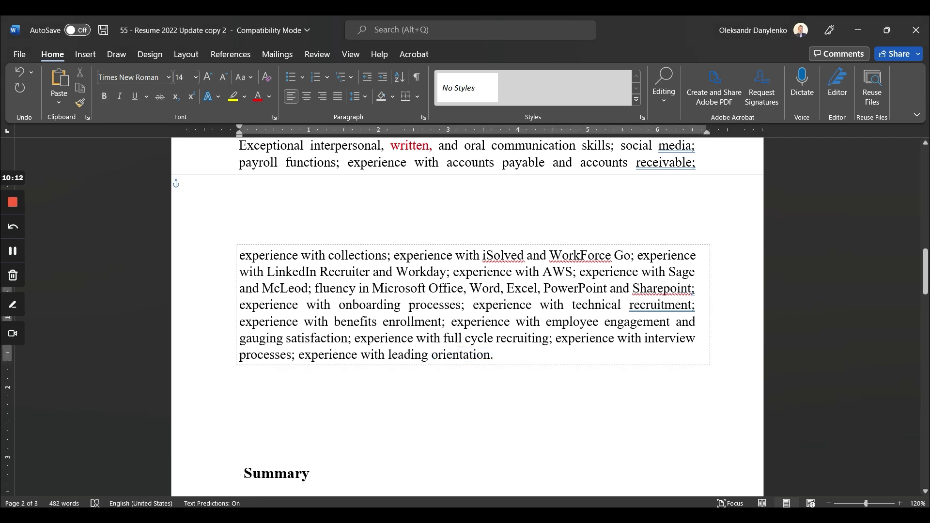
Correct 'Sharepoint' to 'SharePoint' in the skills list
left_click(637, 289)
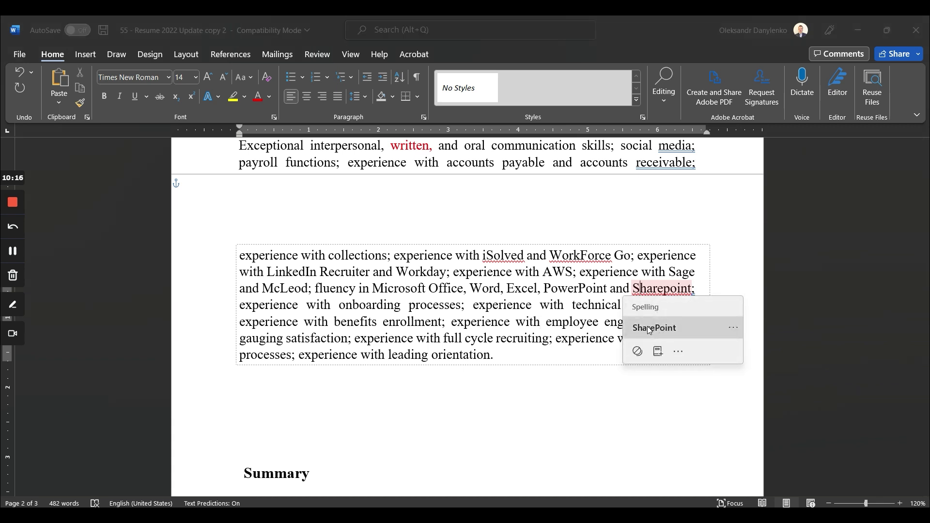
left_click(667, 328)
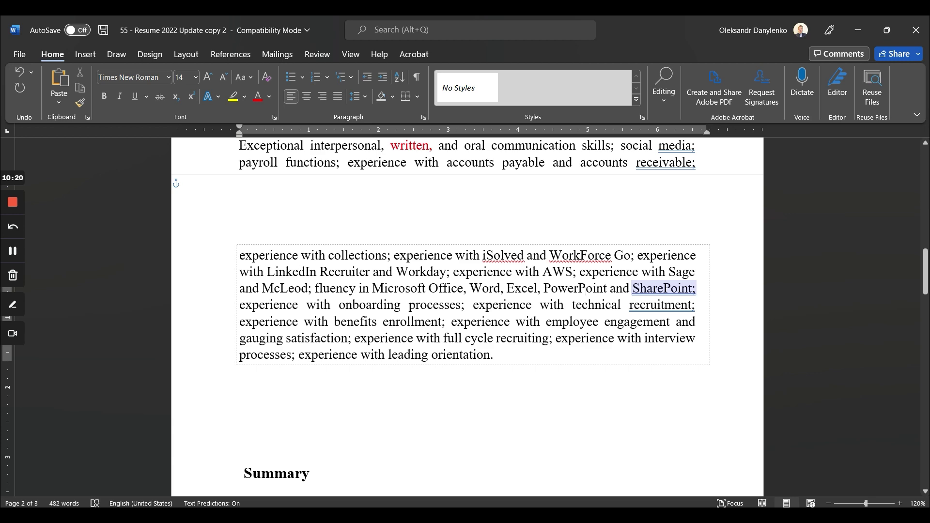
scroll(468, 314, "down", 3)
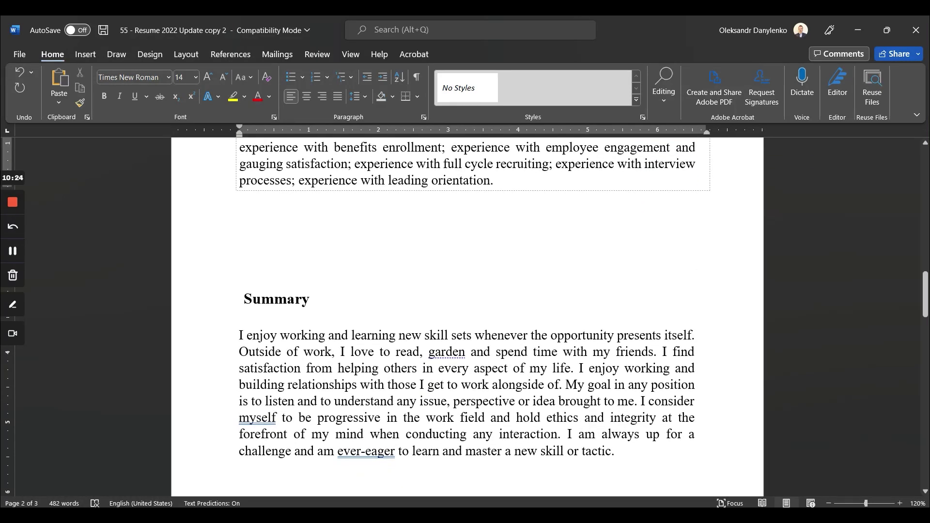
left_click_drag(925, 294, 925, 170)
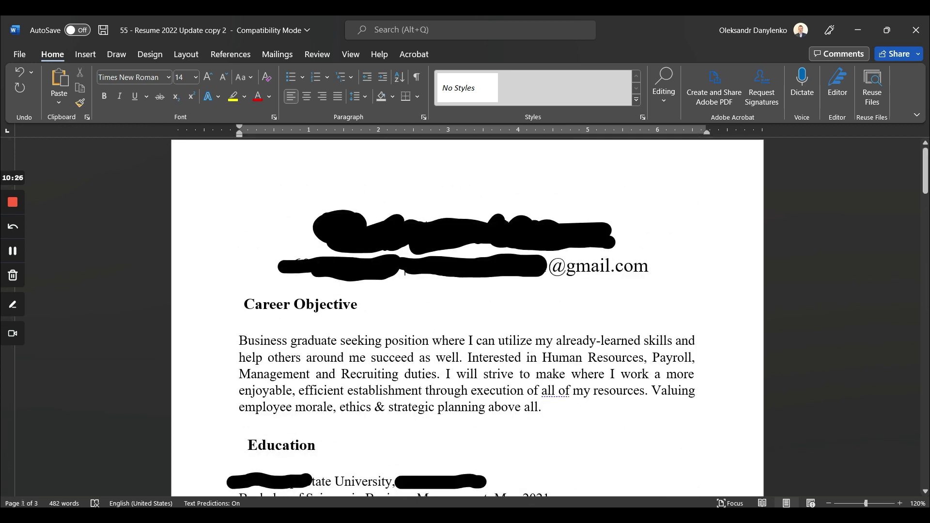
scroll(467, 314, "down", 2)
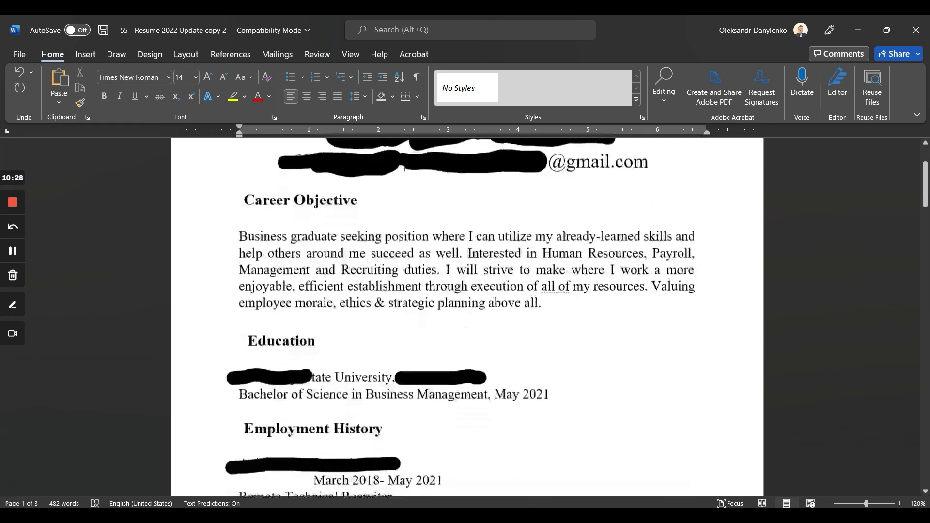
scroll(404, 167, "down", 1)
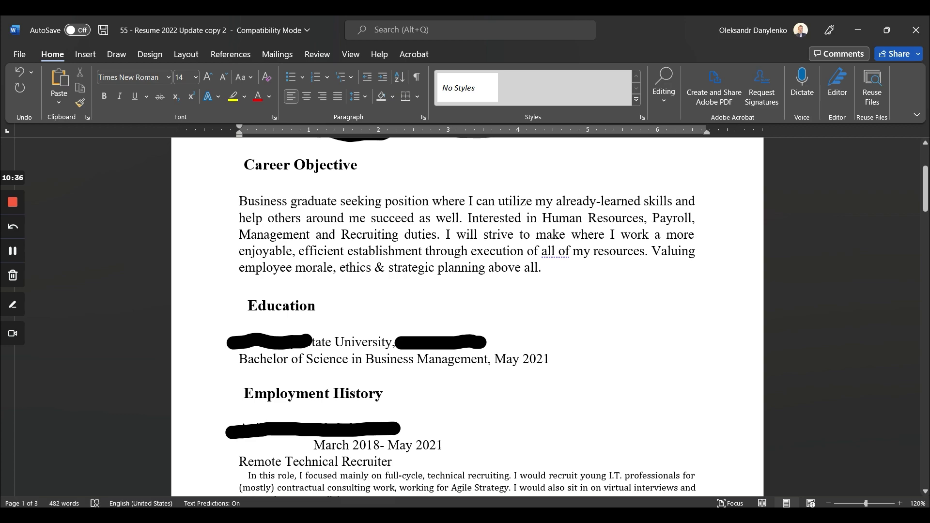
scroll(586, 231, "down", 13)
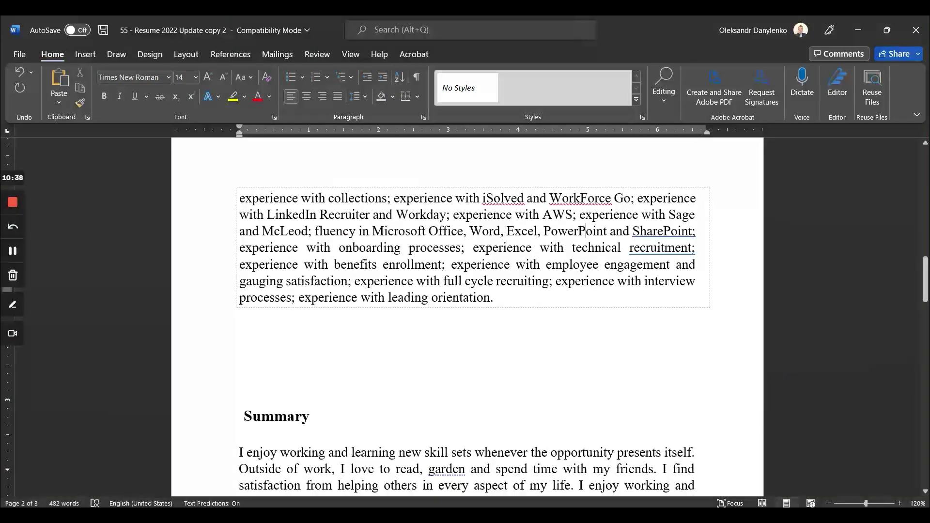
scroll(465, 320, "down", 2)
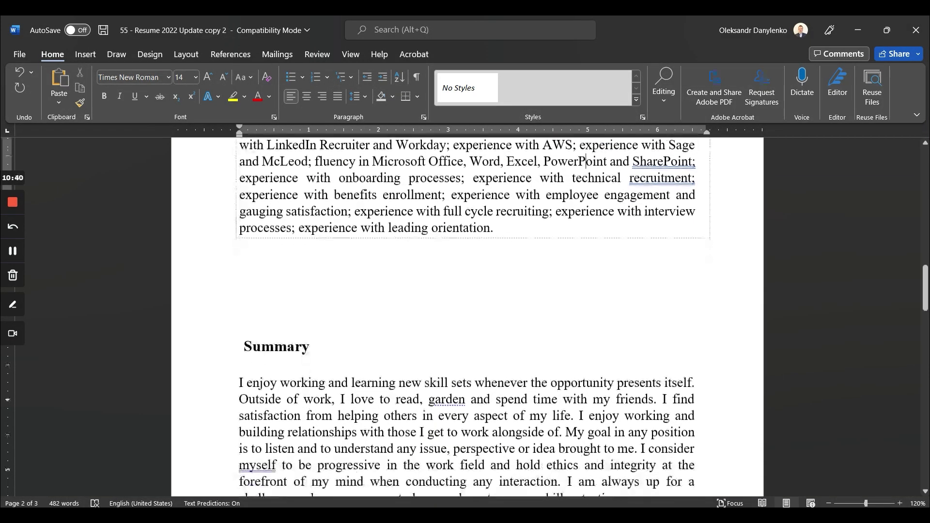
left_click(424, 382)
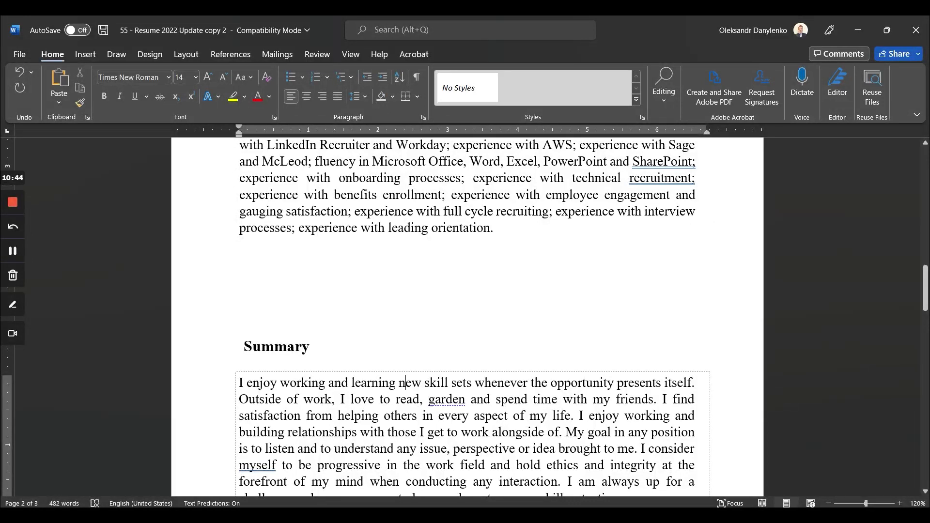
scroll(465, 319, "down", 3)
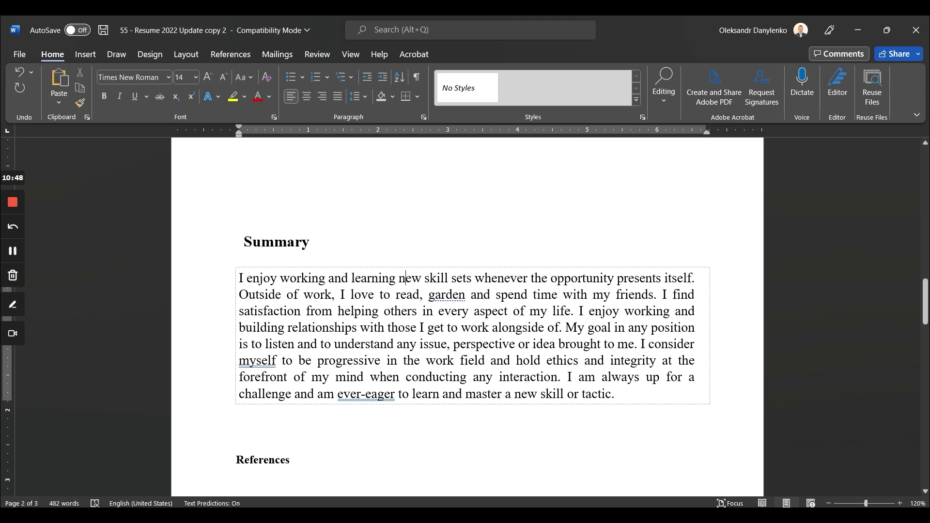
left_click_drag(614, 394, 239, 278)
left_click(318, 344)
scroll(467, 317, "down", 4)
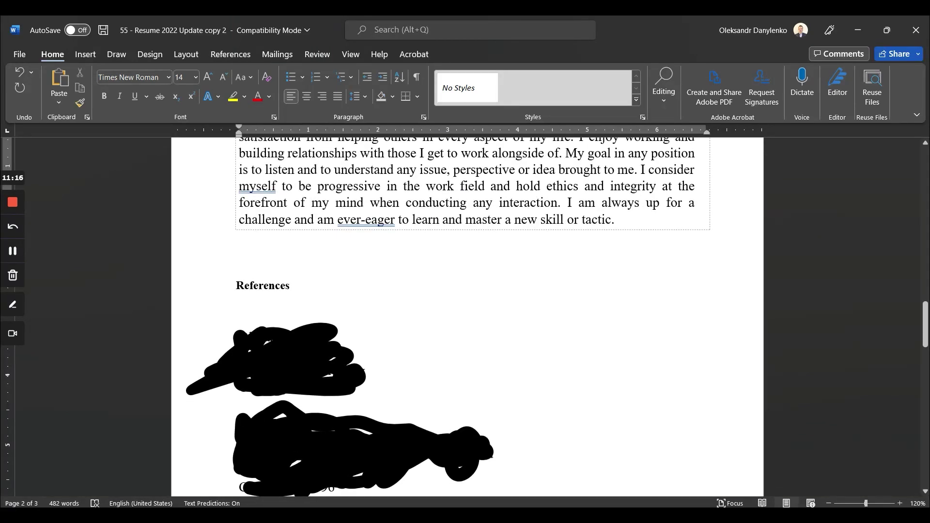
scroll(467, 317, "down", 3)
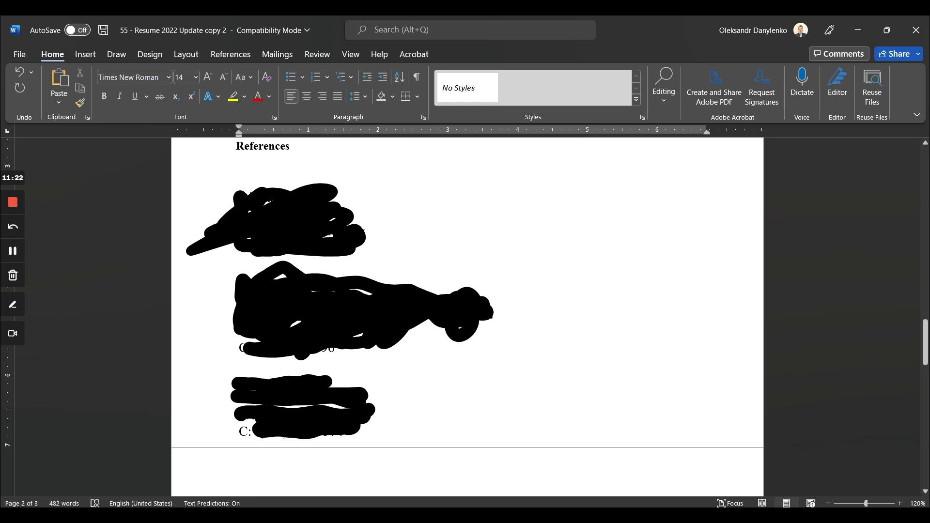
scroll(468, 317, "up", 2)
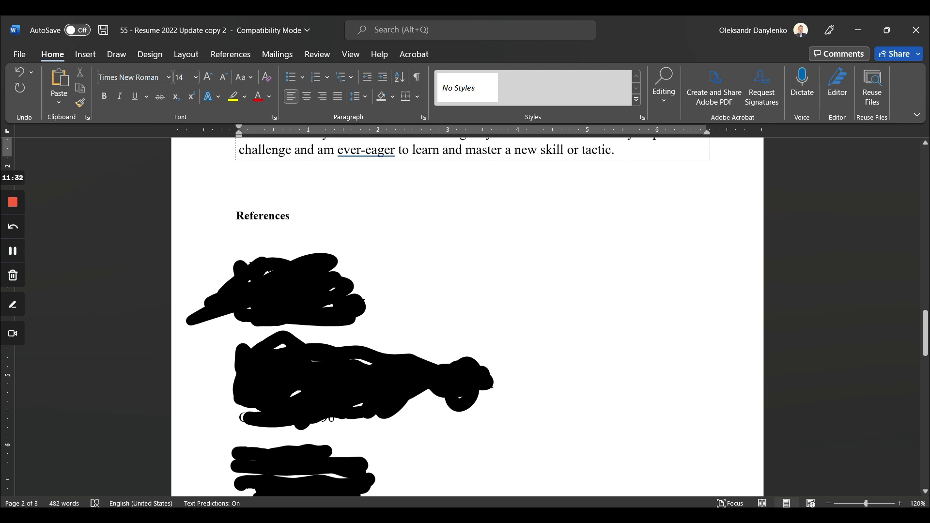
scroll(467, 317, "up", 6)
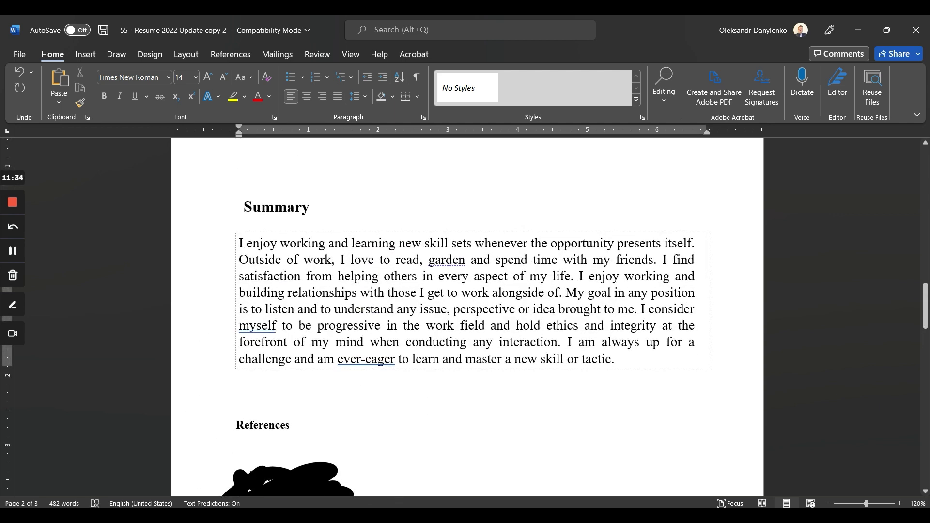
scroll(467, 317, "up", 7)
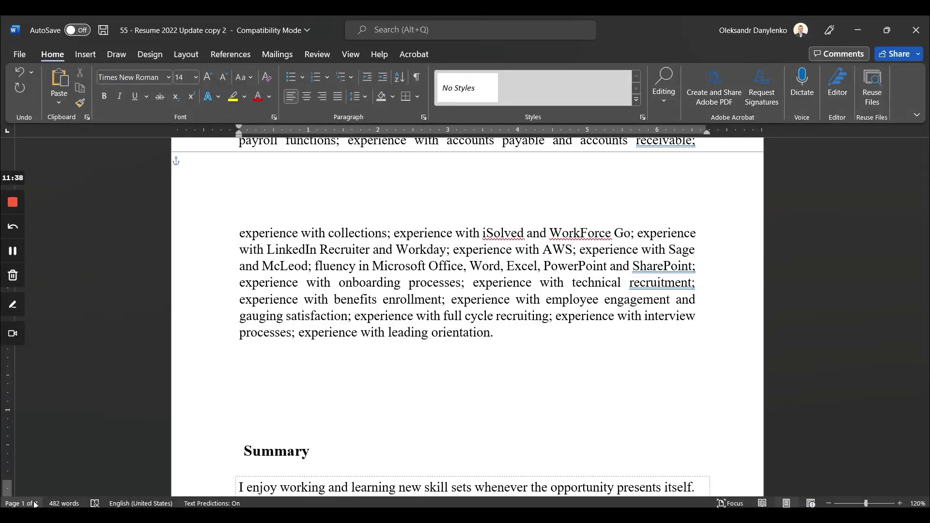
scroll(417, 413, "down", 4)
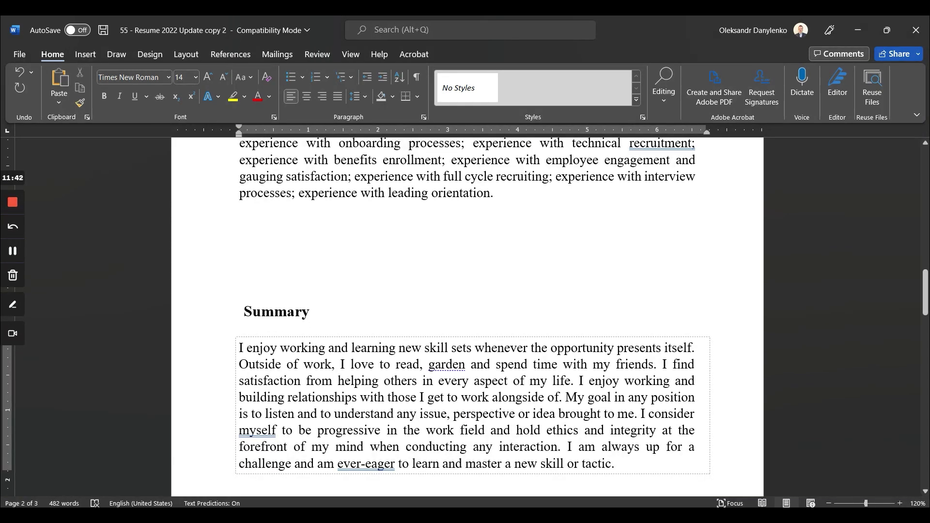
scroll(415, 413, "up", 5)
scroll(467, 317, "up", 5)
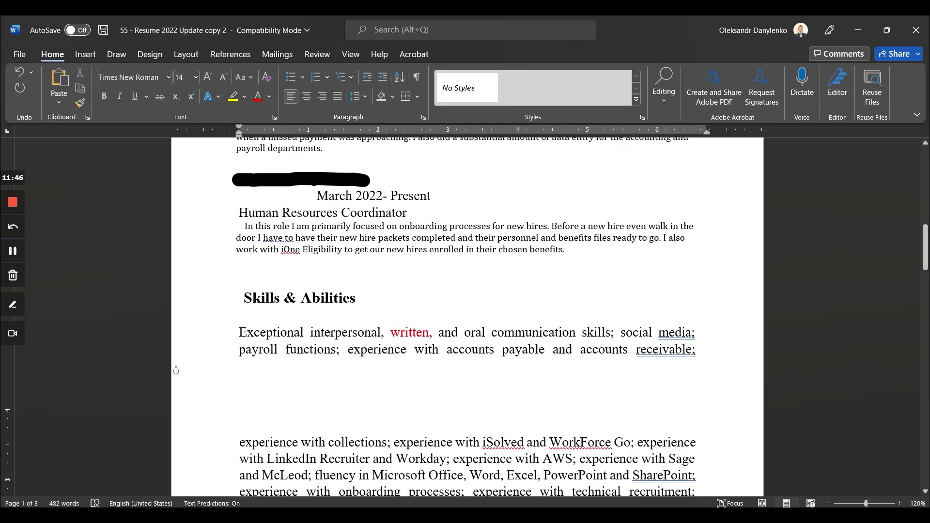
scroll(468, 317, "up", 9)
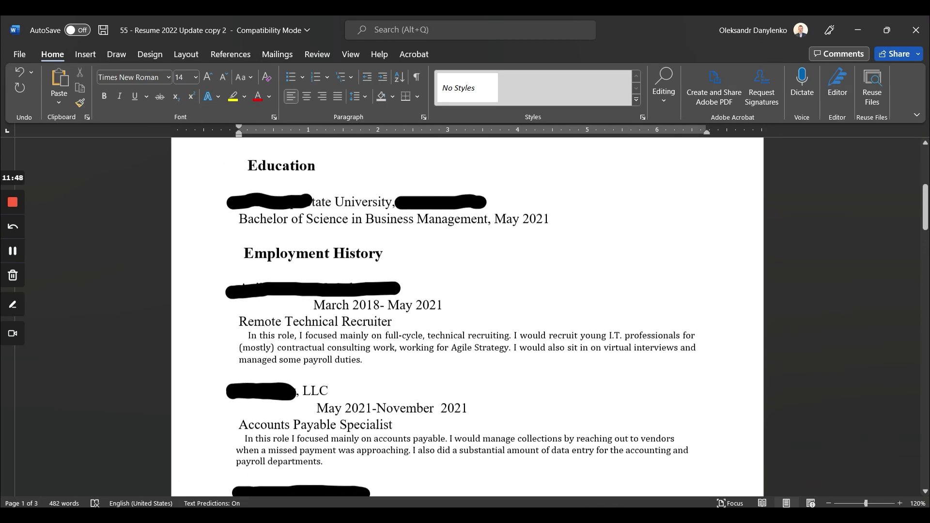
left_click(344, 203)
scroll(345, 202, "up", 5)
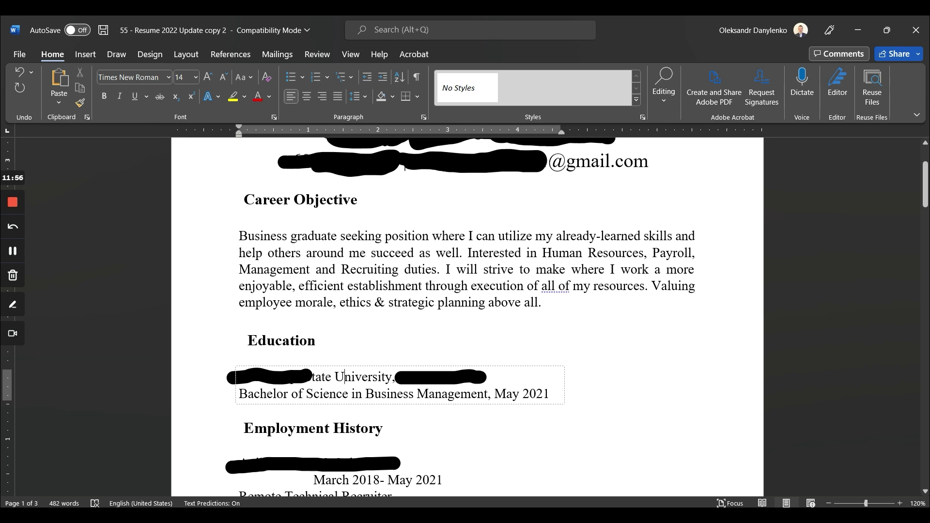
scroll(467, 314, "up", 3)
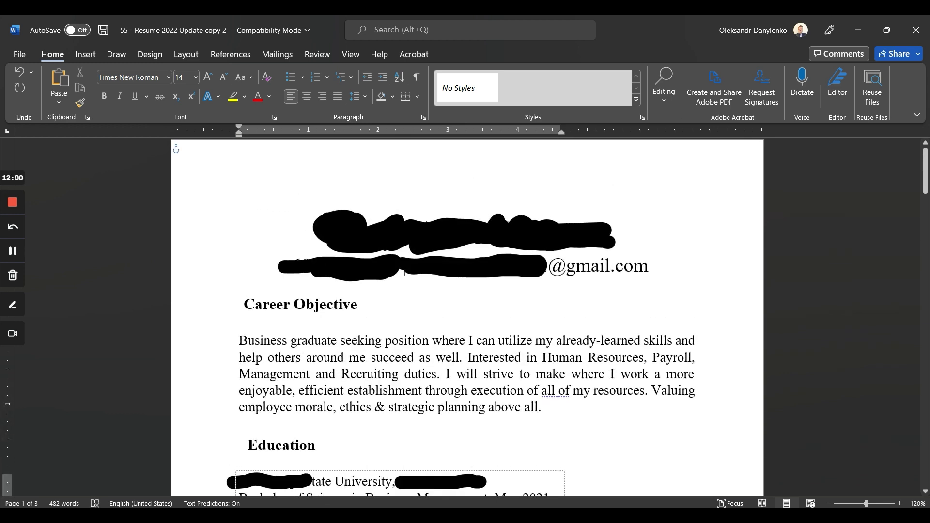
scroll(467, 314, "down", 3)
scroll(467, 315, "down", 1)
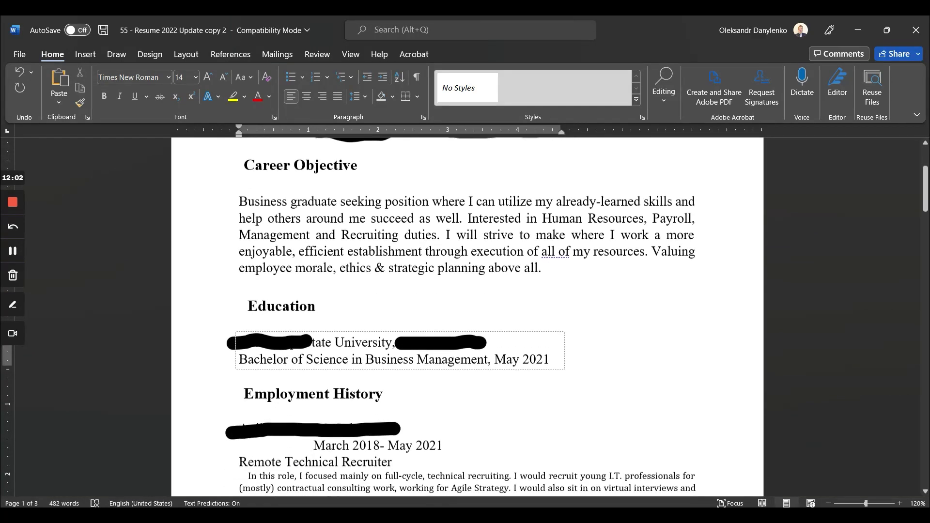
left_click(464, 234)
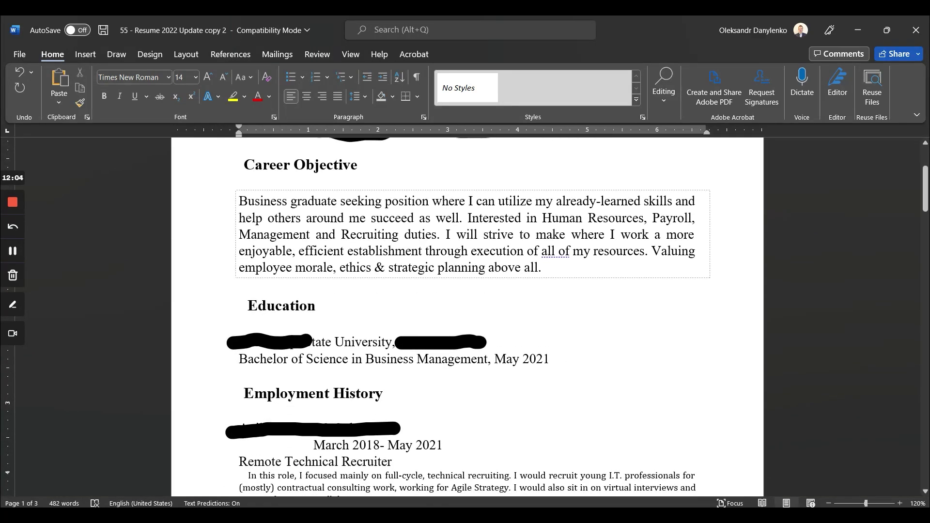